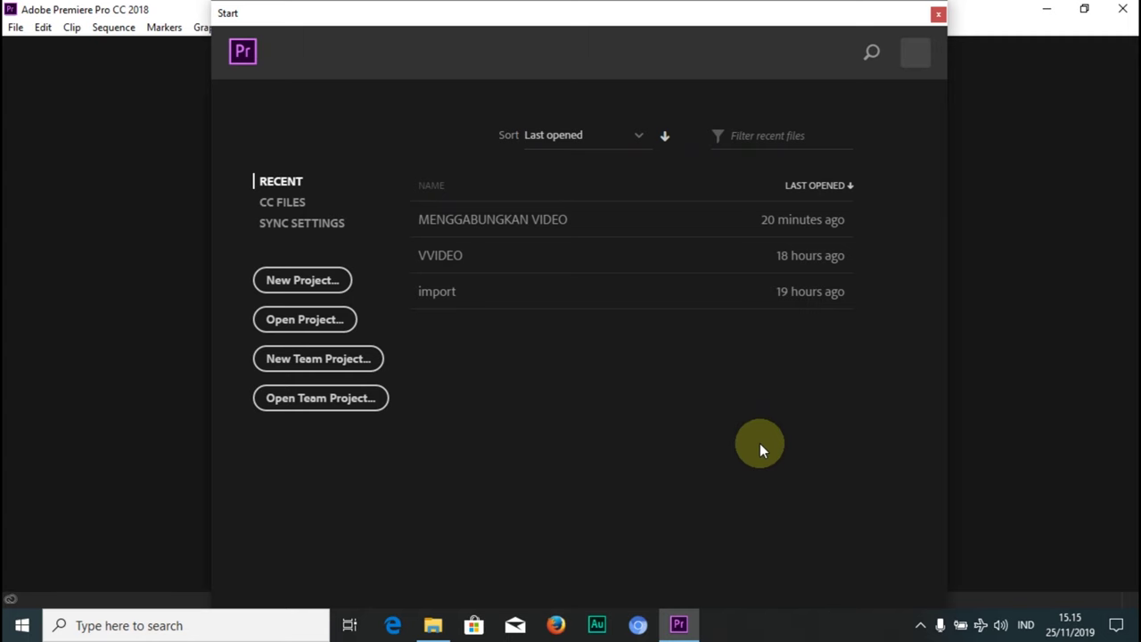
Create a new project, replacing 'Untitled' with the name UU
{"action": "left_click", "coordinate": [329, 283]}
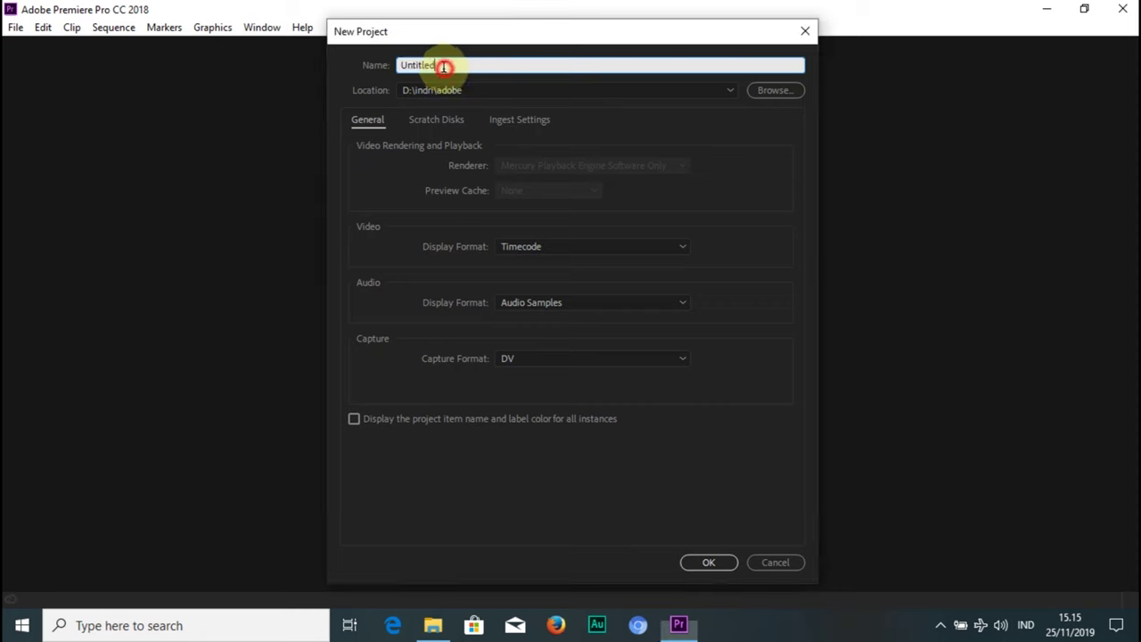
{"action": "left_click_drag", "start_coordinate": [437, 65], "coordinate": [393, 70]}
{"action": "type", "text": "U"}
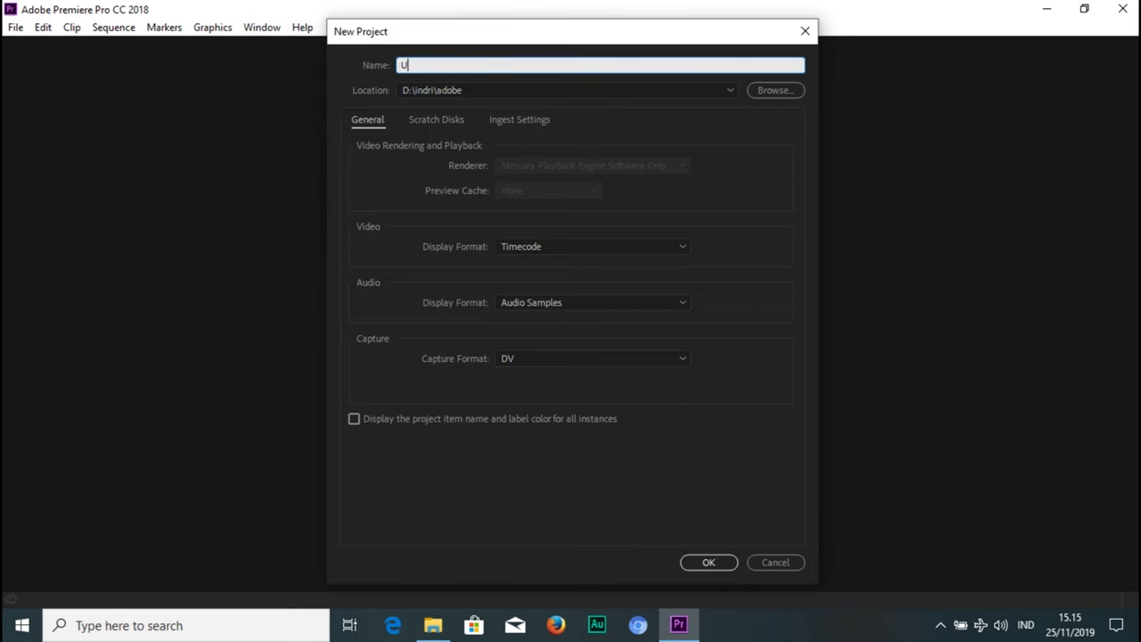
{"action": "type", "text": "U"}
{"action": "left_click", "coordinate": [708, 562]}
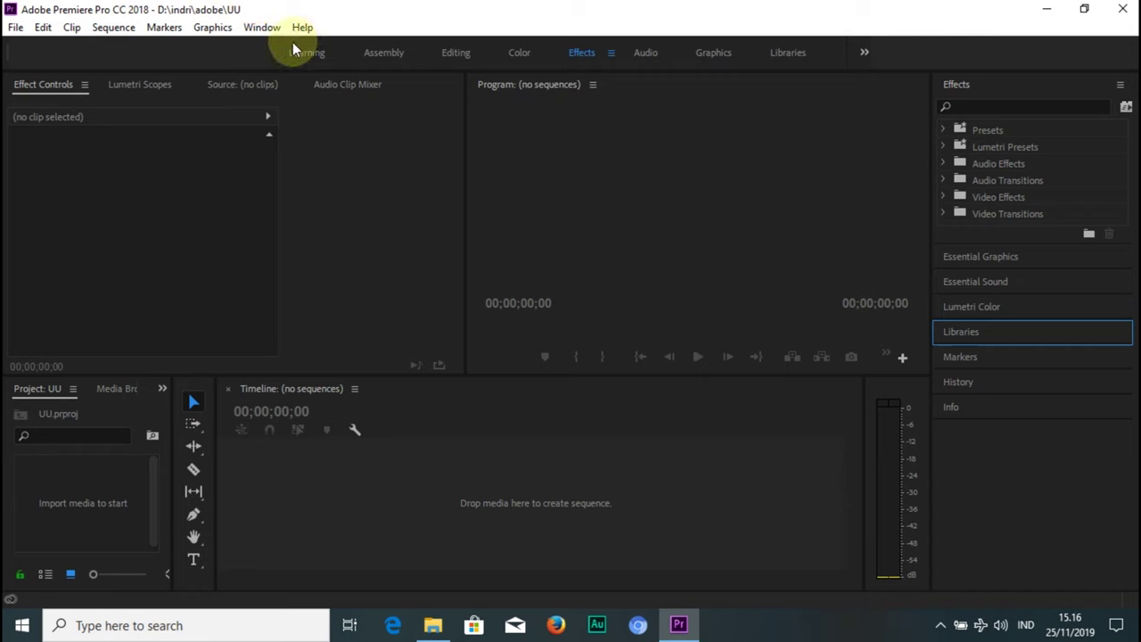
Bring the Source monitor forward and switch to the Editing workspace
{"action": "left_click", "coordinate": [237, 85]}
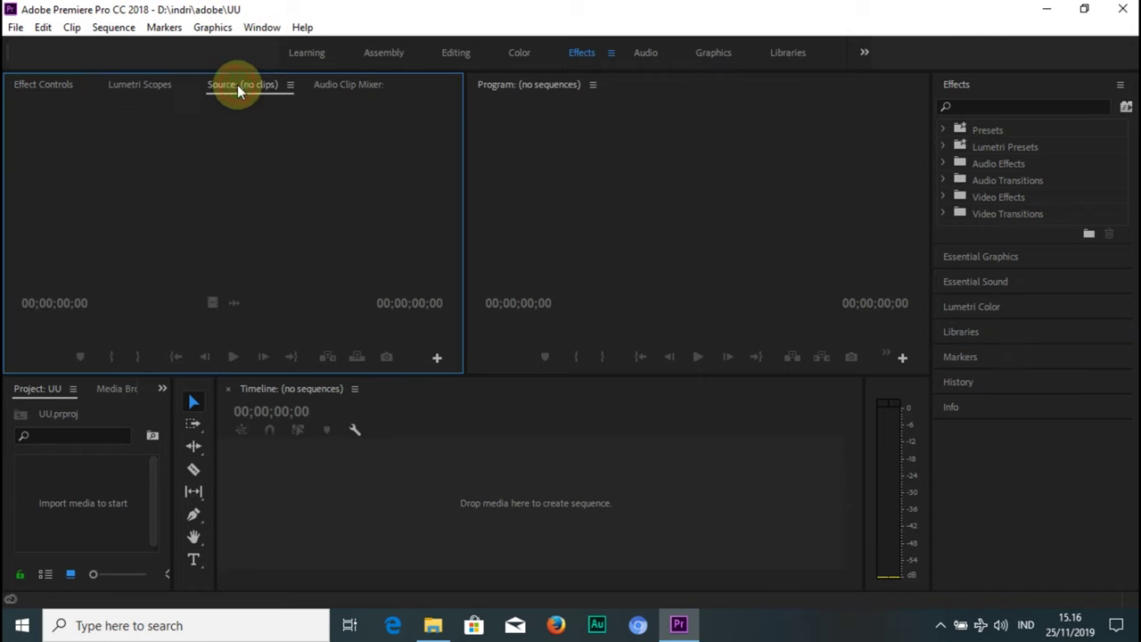
{"action": "left_click", "coordinate": [439, 53]}
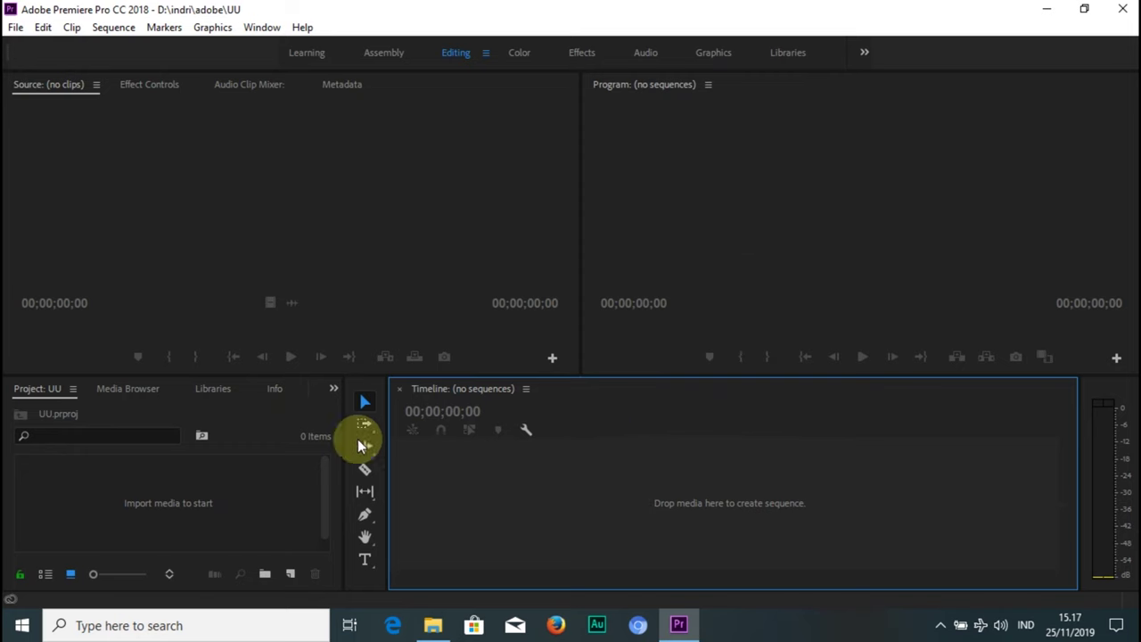
Import clips sc 1, sc 2 and sc 3 from D:\Video into the Project panel
{"action": "left_click", "coordinate": [192, 503]}
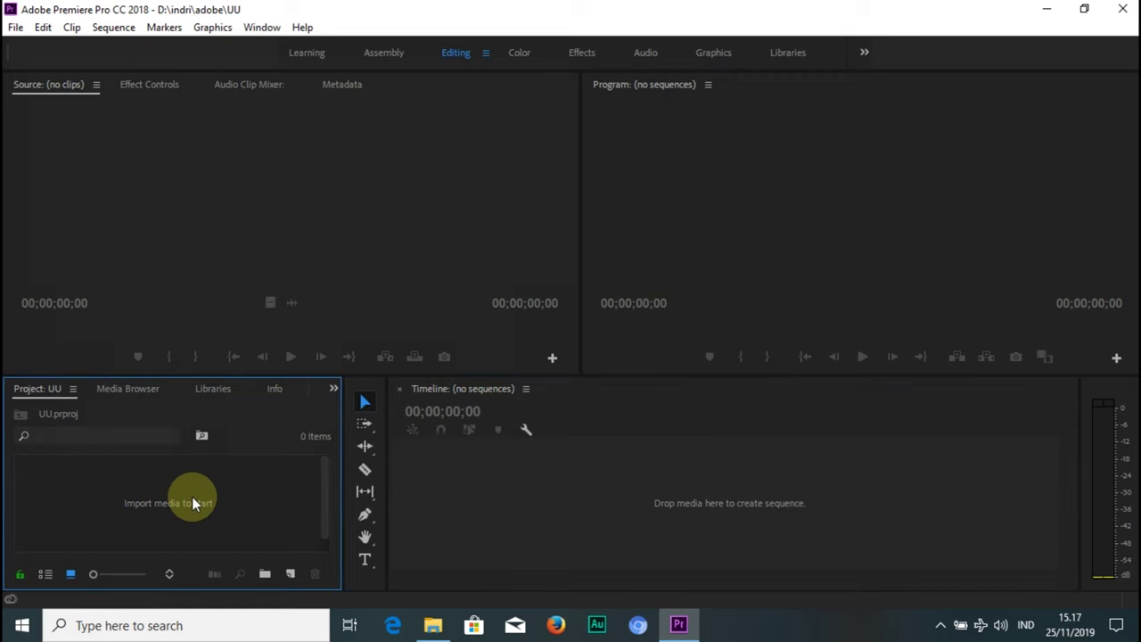
{"action": "double_click", "coordinate": [192, 503]}
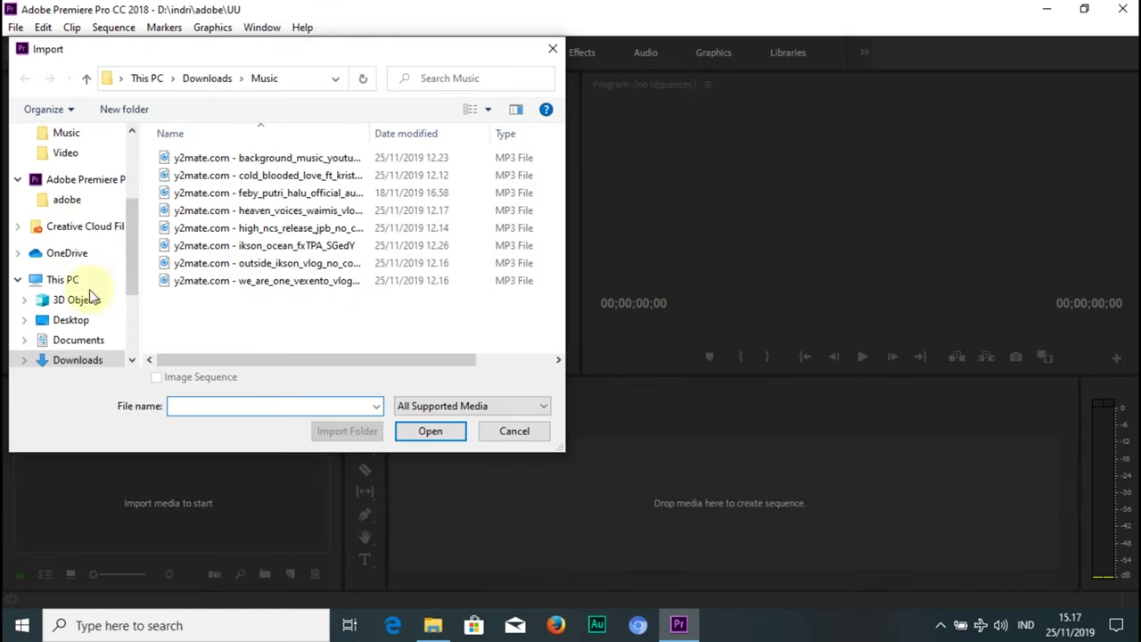
{"action": "left_click", "coordinate": [81, 164]}
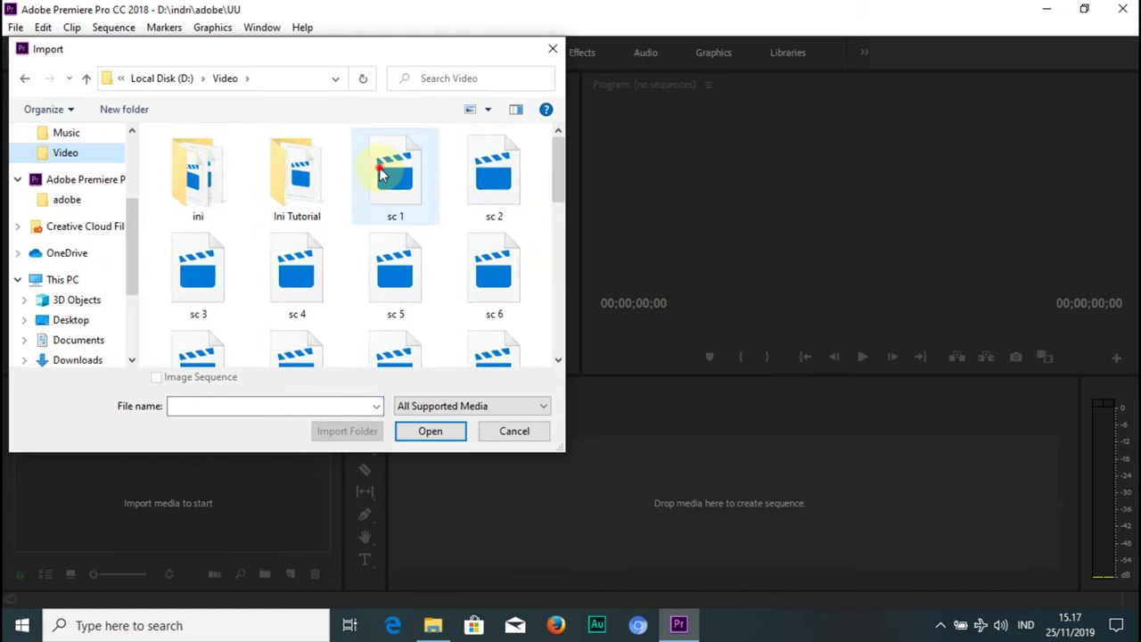
{"action": "left_click", "coordinate": [381, 174]}
{"action": "left_click", "coordinate": [502, 175], "text": "ctrl"}
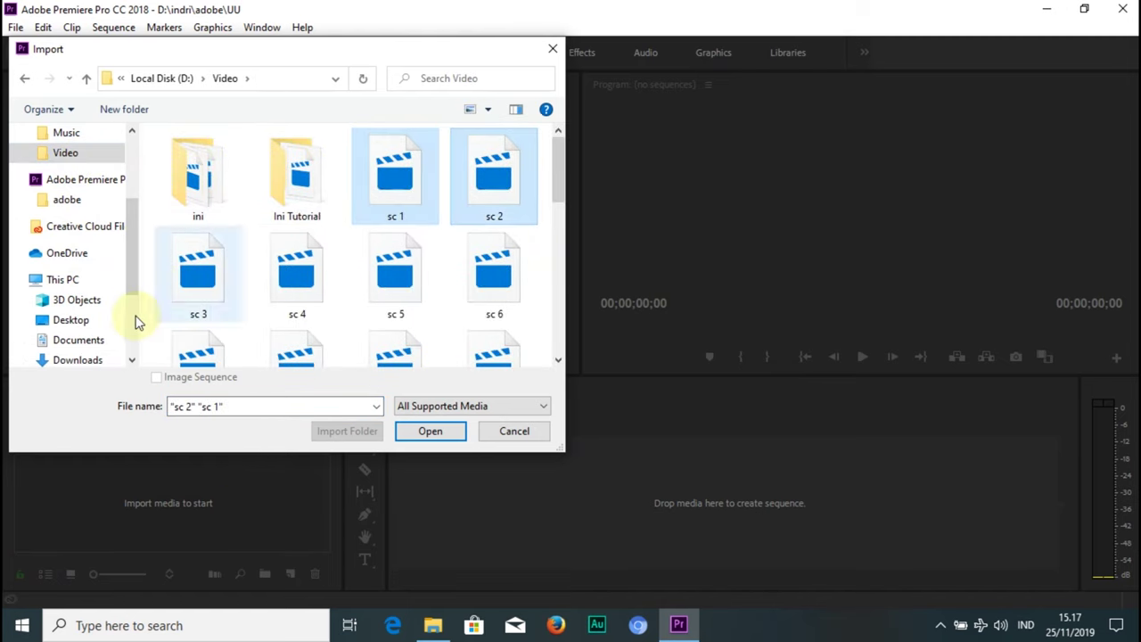
{"action": "left_click", "coordinate": [197, 316], "text": "ctrl"}
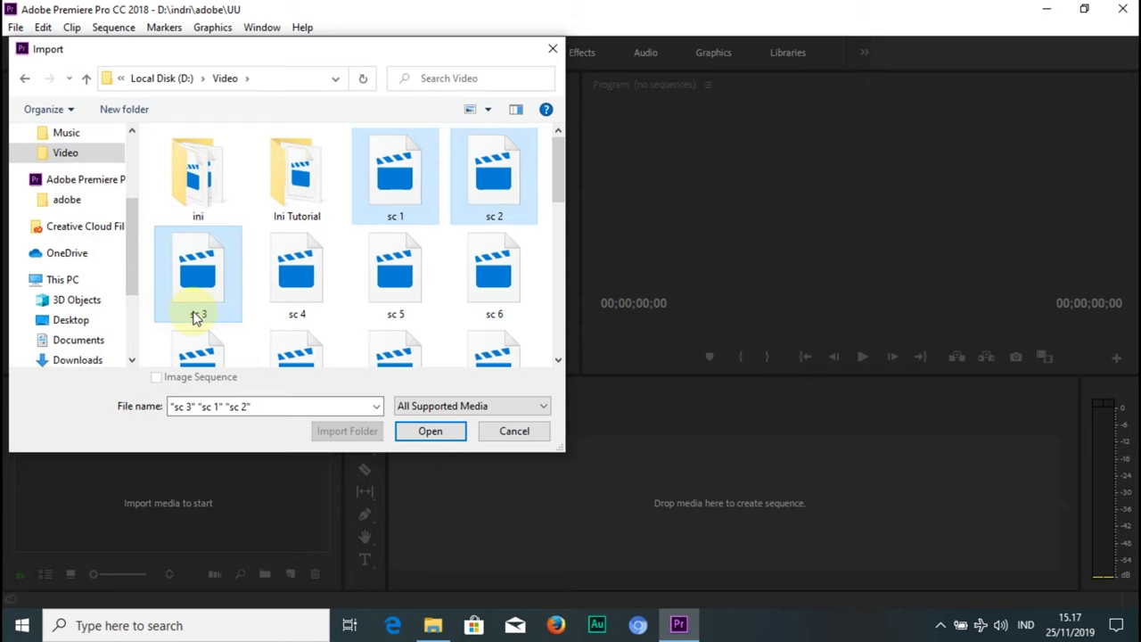
{"action": "double_click", "coordinate": [196, 319]}
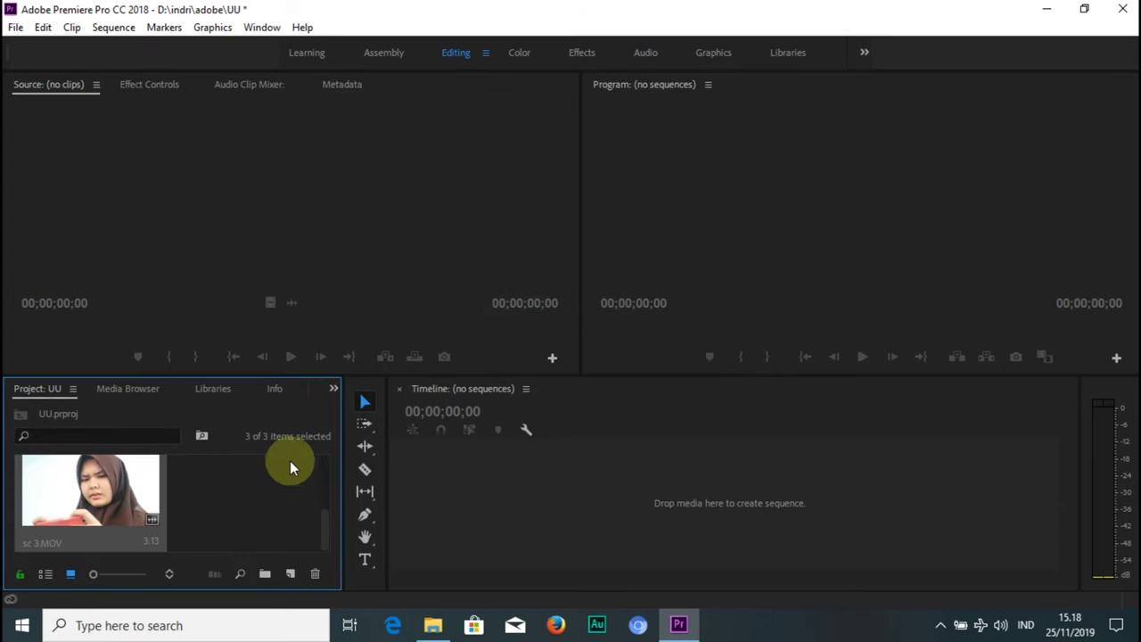
Widen the Project panel, open sc 1.MOV and mark an In point at 00:00:03:26
{"action": "left_click", "coordinate": [363, 448]}
{"action": "left_click_drag", "start_coordinate": [364, 448], "coordinate": [405, 450]}
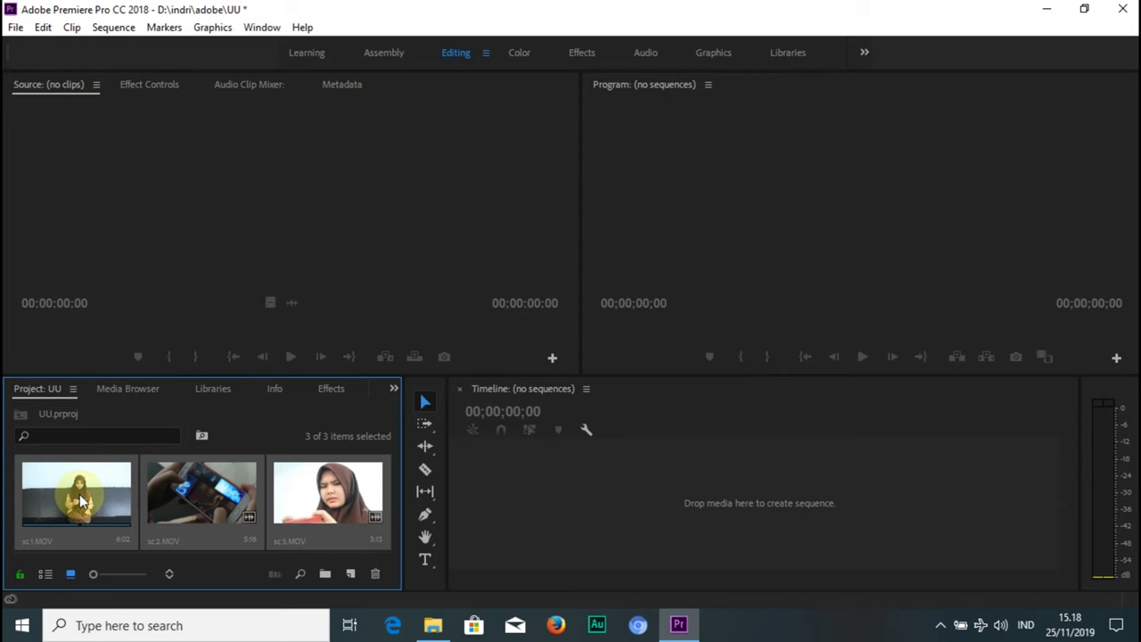
{"action": "double_click", "coordinate": [79, 501]}
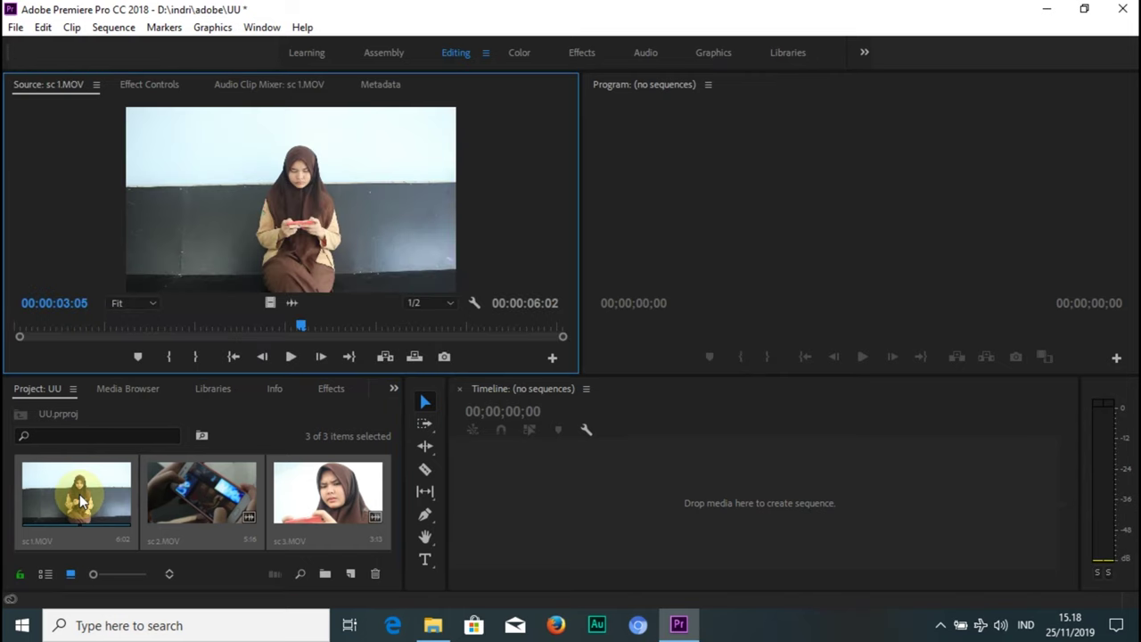
{"action": "left_click", "coordinate": [79, 501]}
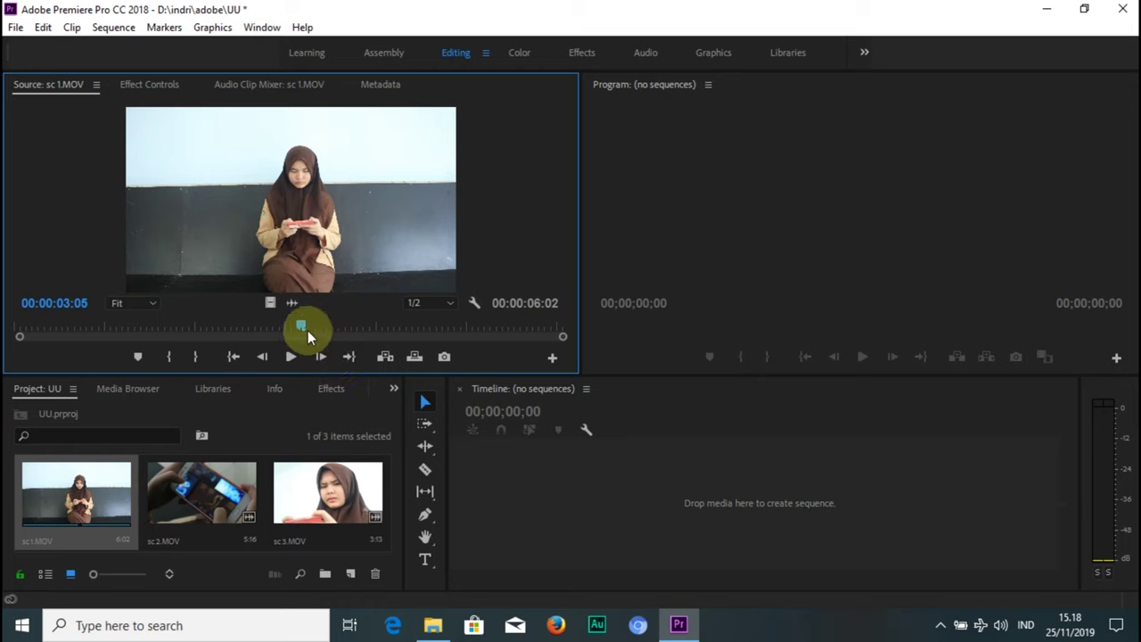
{"action": "left_click_drag", "start_coordinate": [304, 326], "coordinate": [365, 335]}
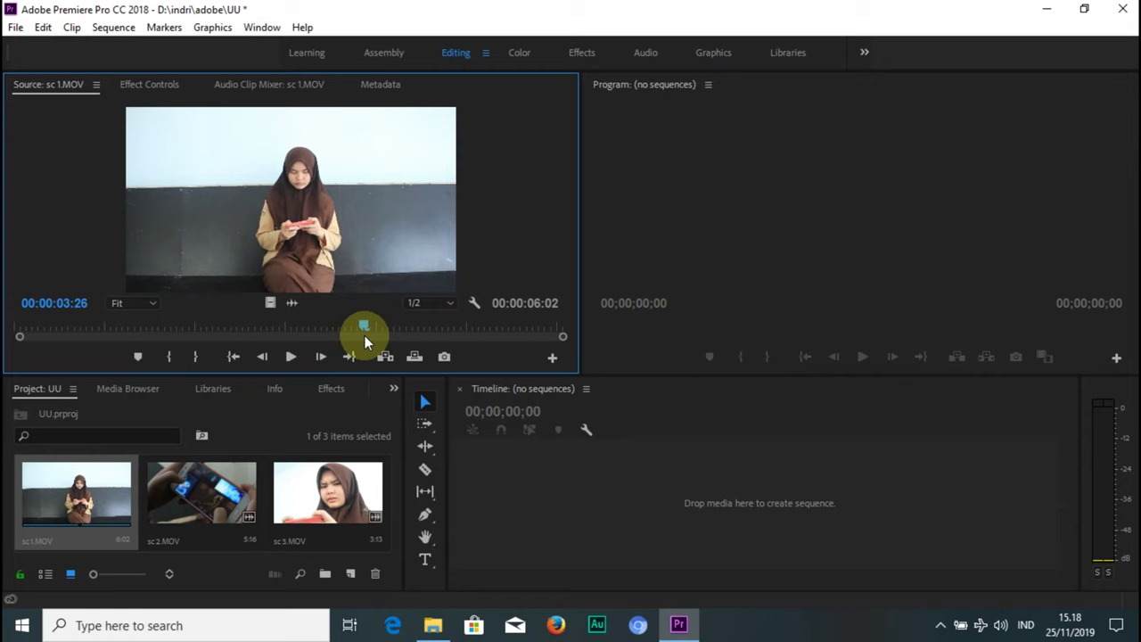
{"action": "key", "text": "i"}
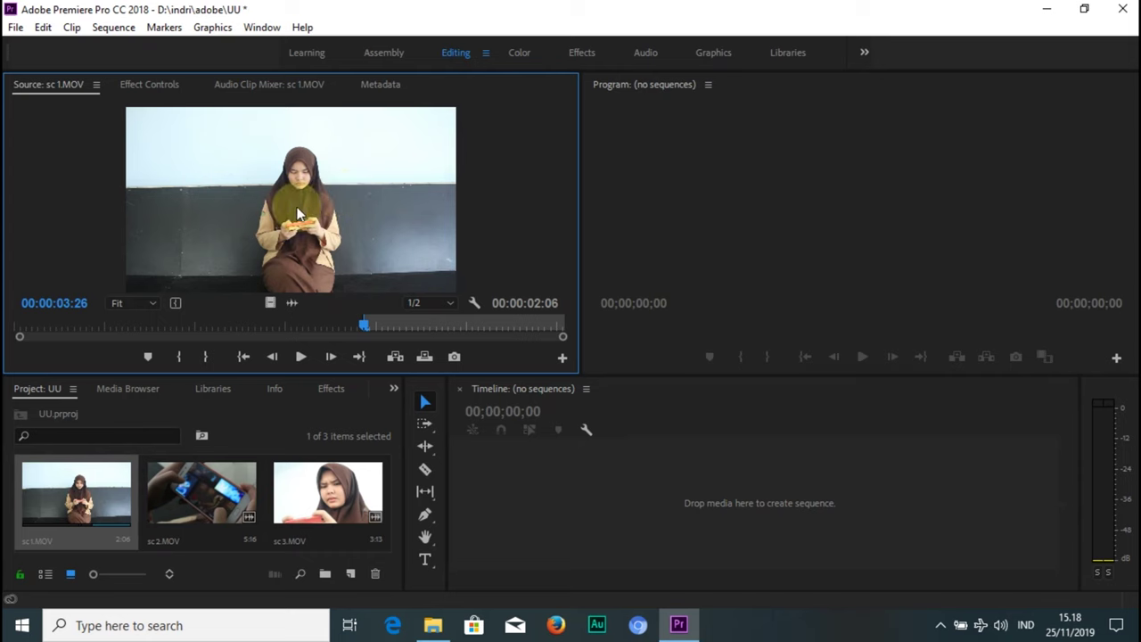
Drag sc 1's video only onto the timeline to create sequence sc1
{"action": "mouse_move", "coordinate": [283, 189]}
{"action": "left_mouse_down"}
{"action": "mouse_move", "coordinate": [652, 460]}
{"action": "mouse_move", "coordinate": [316, 221]}
{"action": "left_mouse_up"}
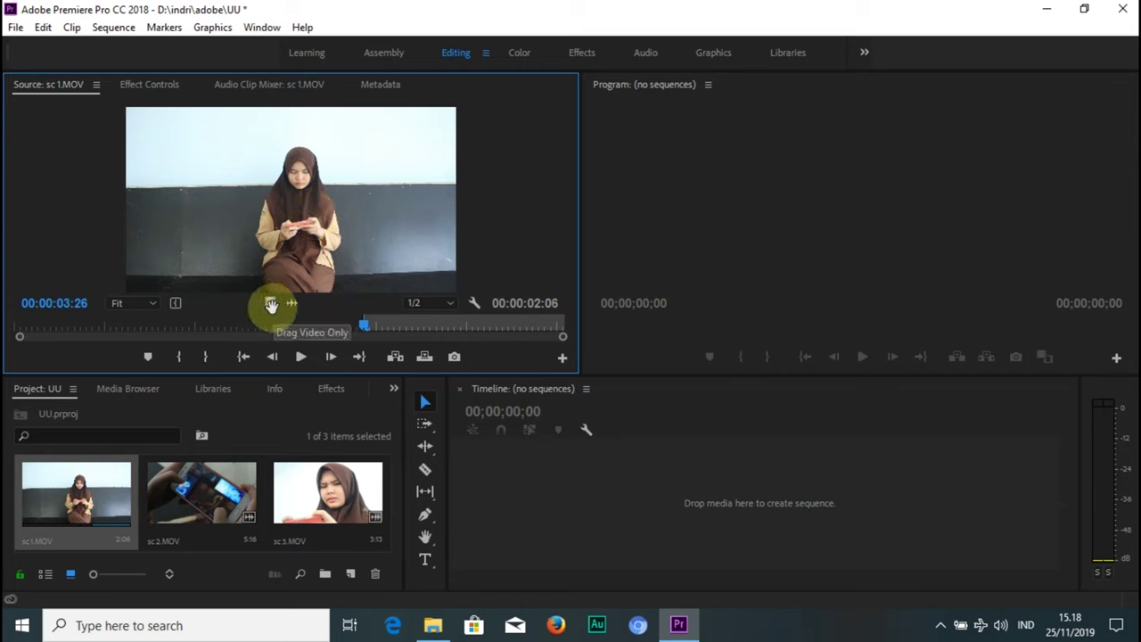
{"action": "left_click_drag", "start_coordinate": [271, 306], "coordinate": [621, 494]}
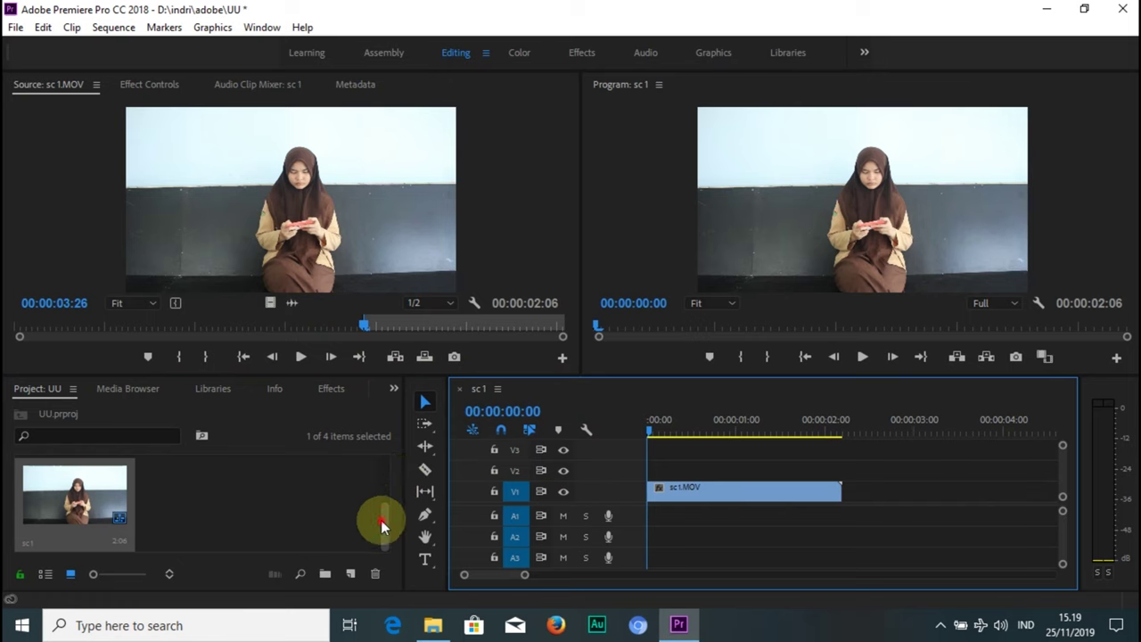
{"action": "left_click_drag", "start_coordinate": [380, 520], "coordinate": [379, 494]}
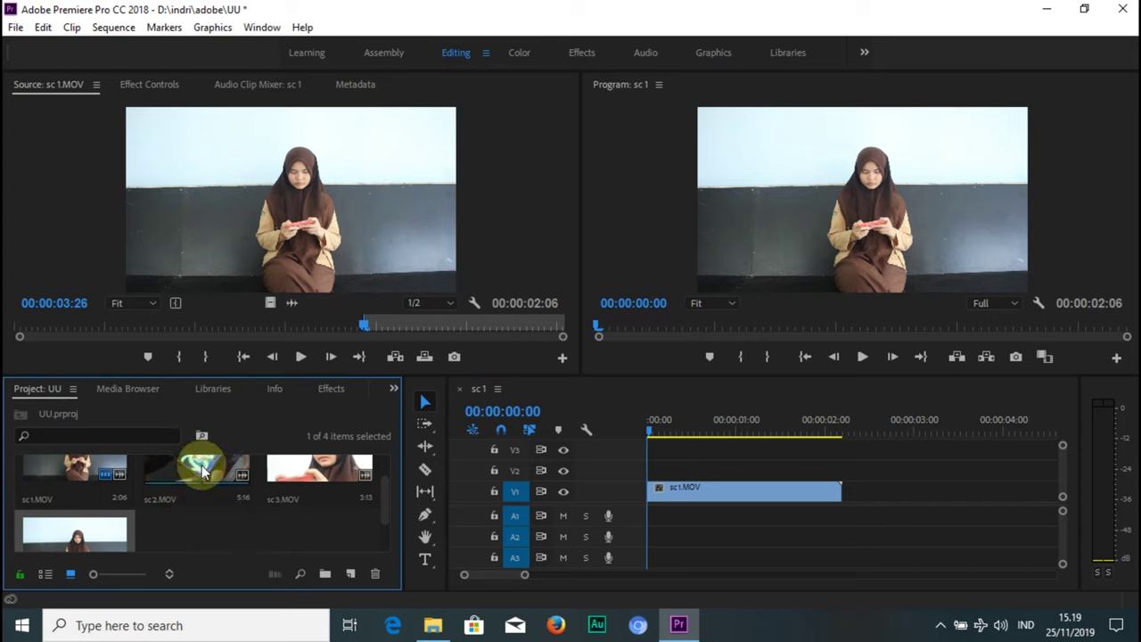
Open sc 2.MOV in the Source monitor and set its In point at 00:00:03:12
{"action": "double_click", "coordinate": [203, 468]}
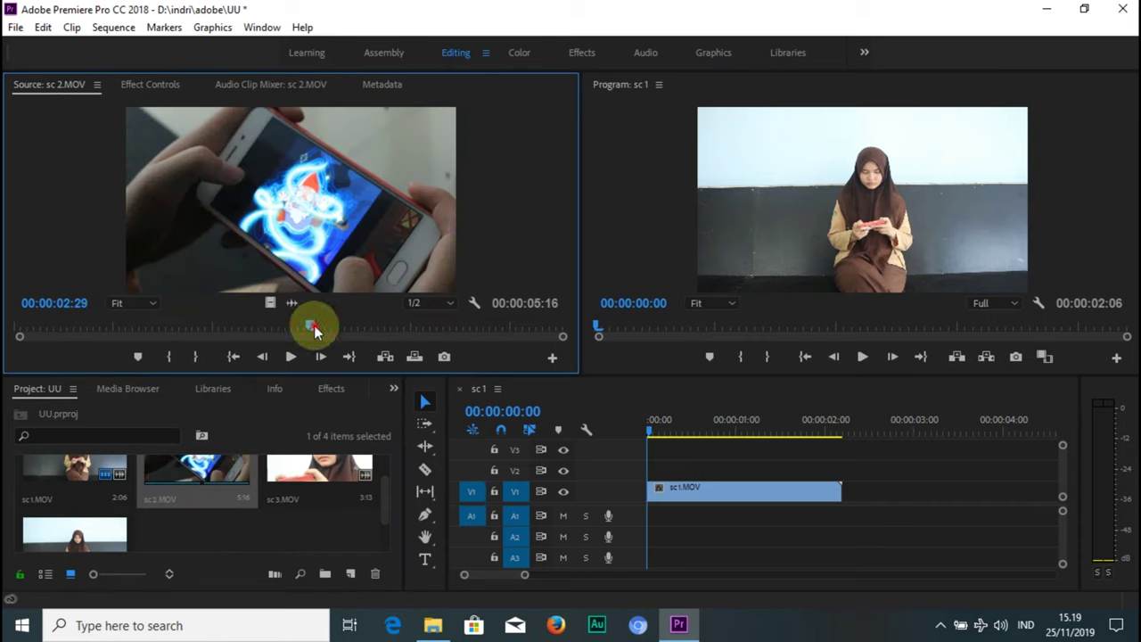
{"action": "mouse_move", "coordinate": [314, 332]}
{"action": "left_mouse_down"}
{"action": "mouse_move", "coordinate": [433, 330]}
{"action": "mouse_move", "coordinate": [504, 387]}
{"action": "mouse_move", "coordinate": [355, 371]}
{"action": "left_mouse_up"}
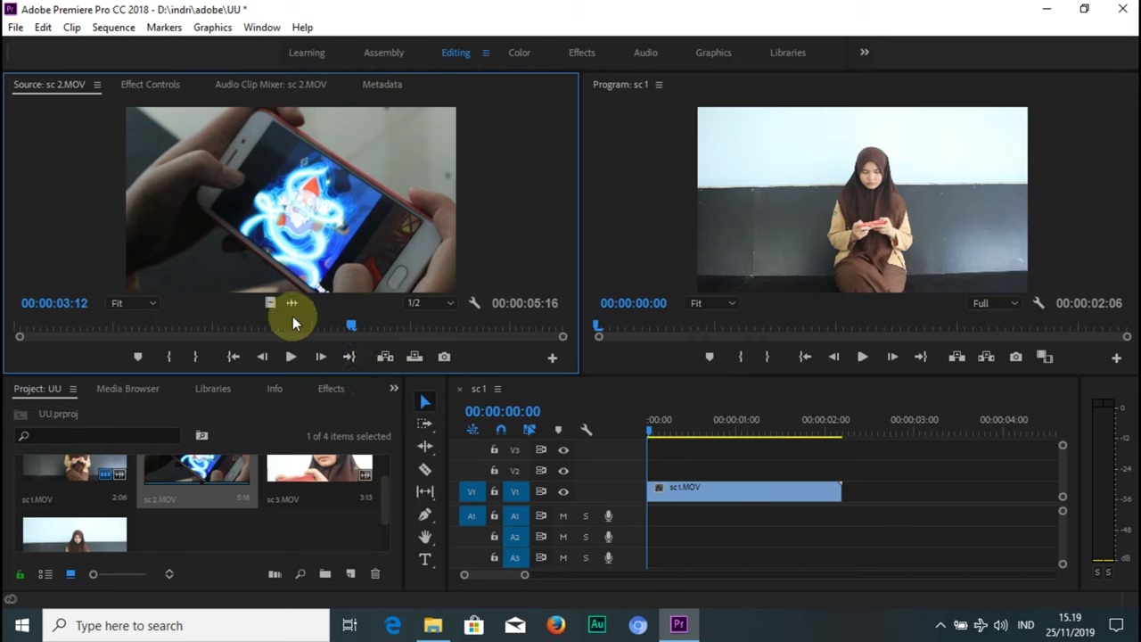
{"action": "key", "text": "i"}
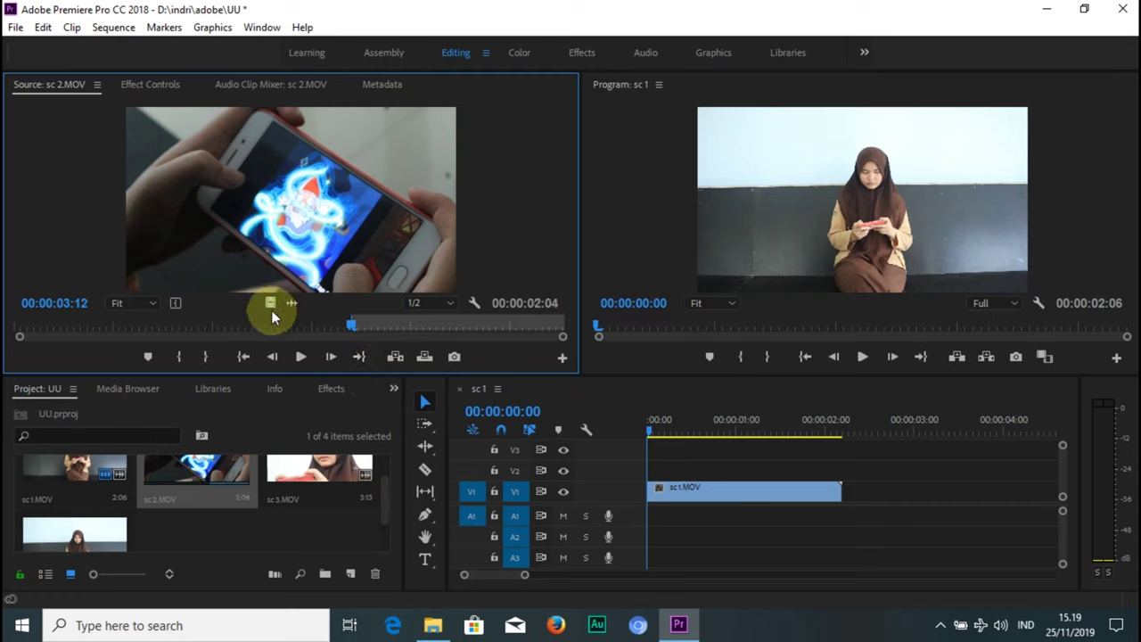
Drop sc 2's video after sc1 on V1 and delete the gap between them
{"action": "mouse_move", "coordinate": [271, 310]}
{"action": "left_mouse_down"}
{"action": "mouse_move", "coordinate": [875, 492]}
{"action": "mouse_move", "coordinate": [859, 499]}
{"action": "left_mouse_up"}
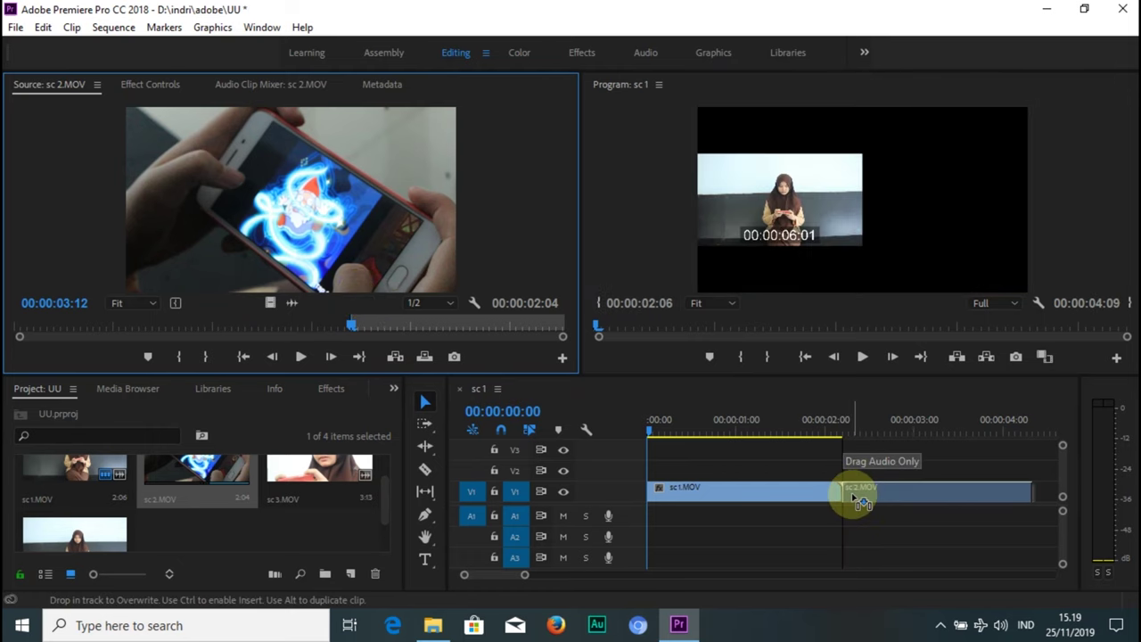
{"action": "left_click_drag", "start_coordinate": [859, 499], "coordinate": [853, 499]}
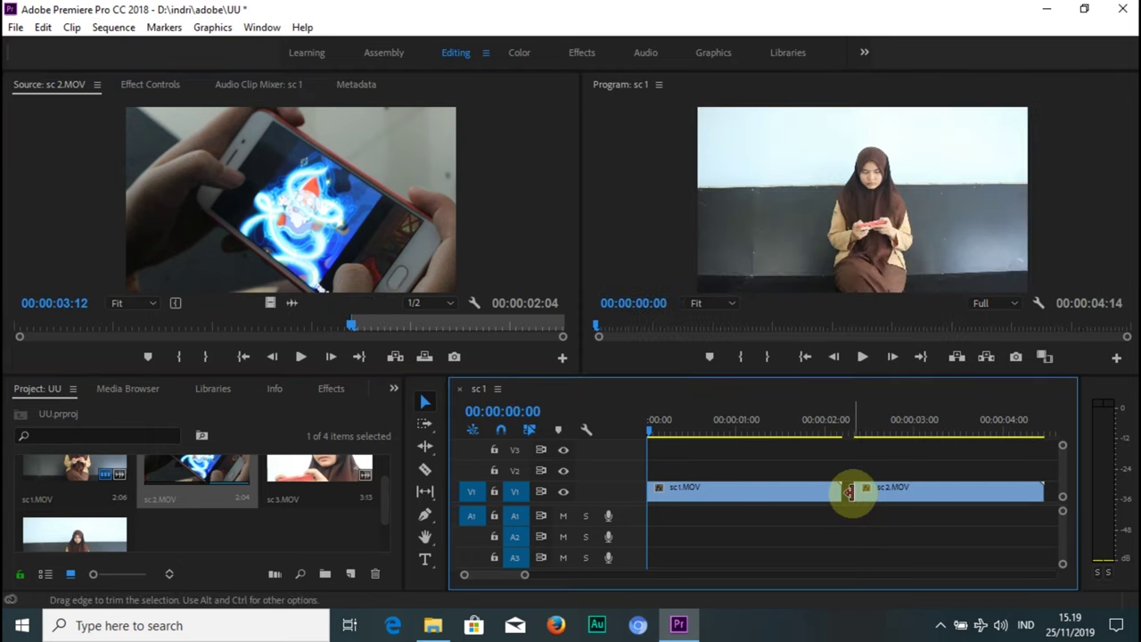
{"action": "left_click", "coordinate": [851, 497]}
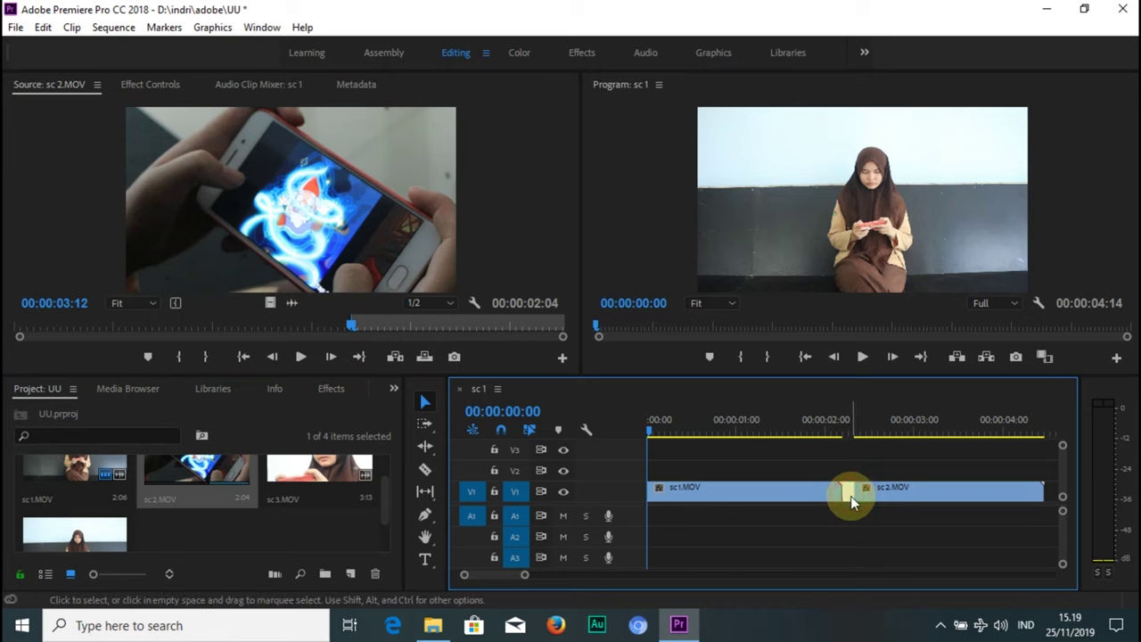
{"action": "key", "text": "Delete"}
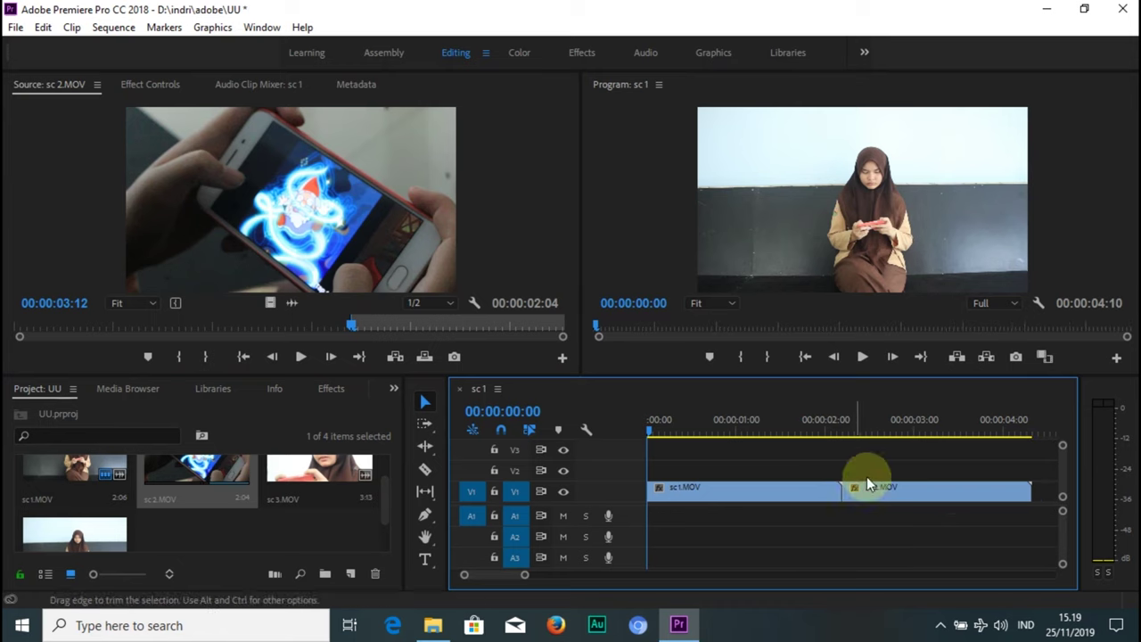
{"action": "left_click", "coordinate": [330, 470]}
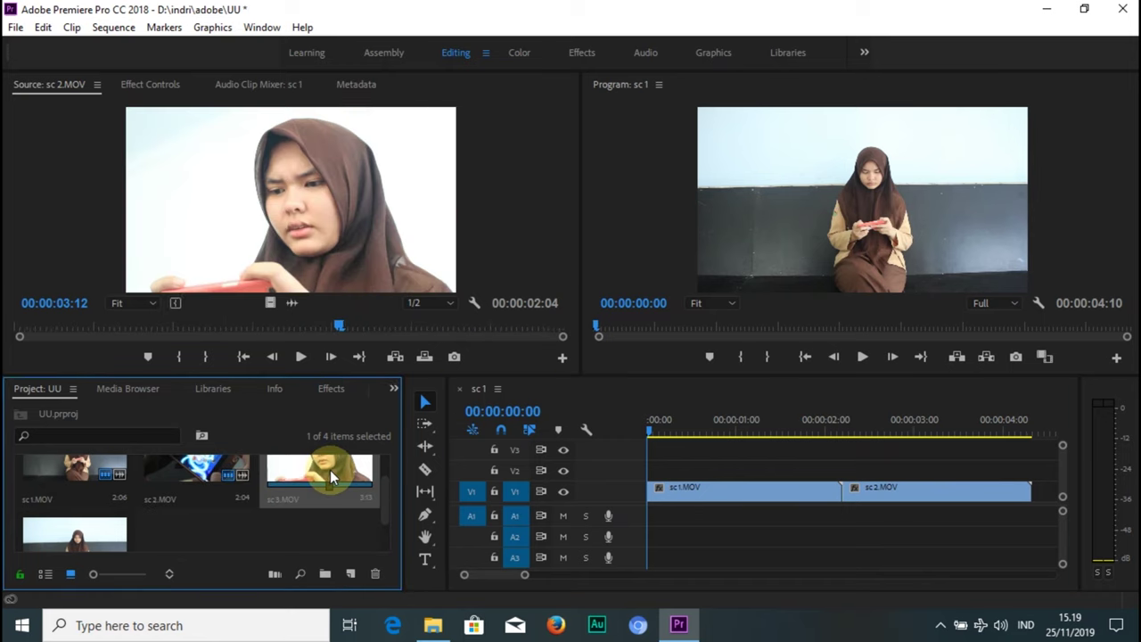
Mark sc 3.MOV's In point at 00:00:02:01 and place its video on V1 after sc2
{"action": "double_click", "coordinate": [330, 470]}
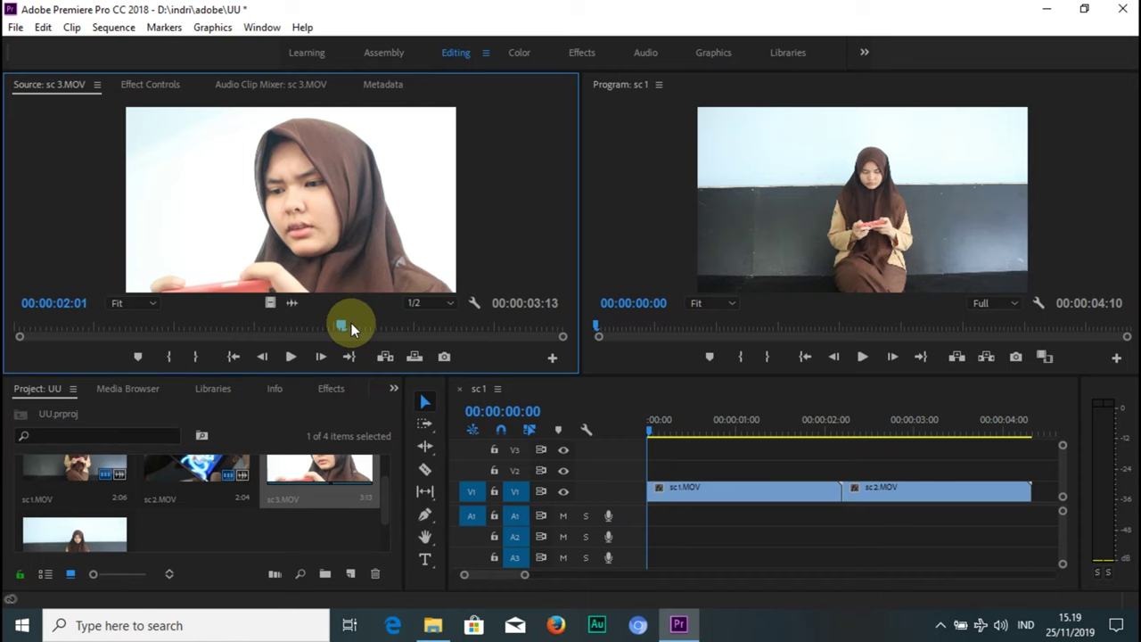
{"action": "key", "text": "i"}
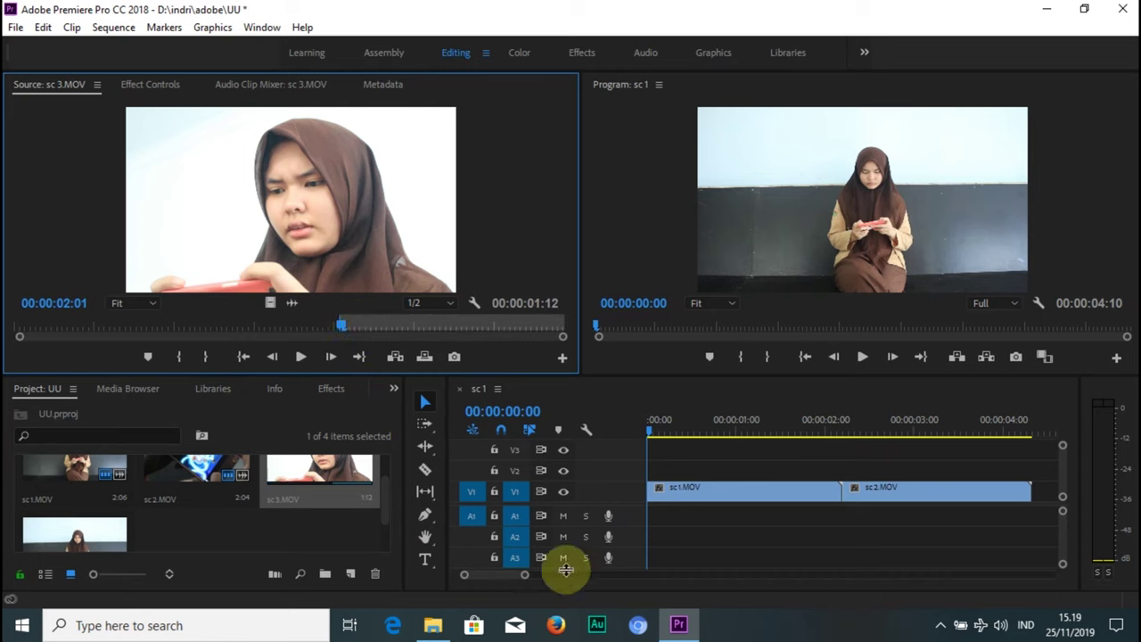
{"action": "mouse_move", "coordinate": [526, 578]}
{"action": "left_mouse_down"}
{"action": "mouse_move", "coordinate": [592, 570]}
{"action": "mouse_move", "coordinate": [579, 574]}
{"action": "left_mouse_up"}
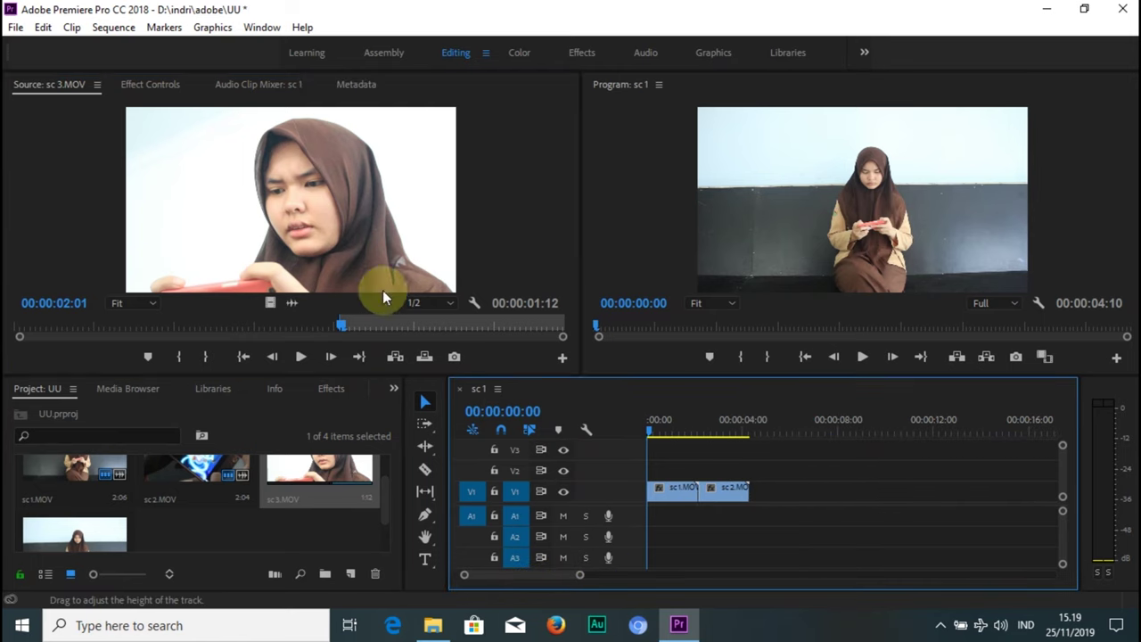
{"action": "left_click", "coordinate": [271, 306]}
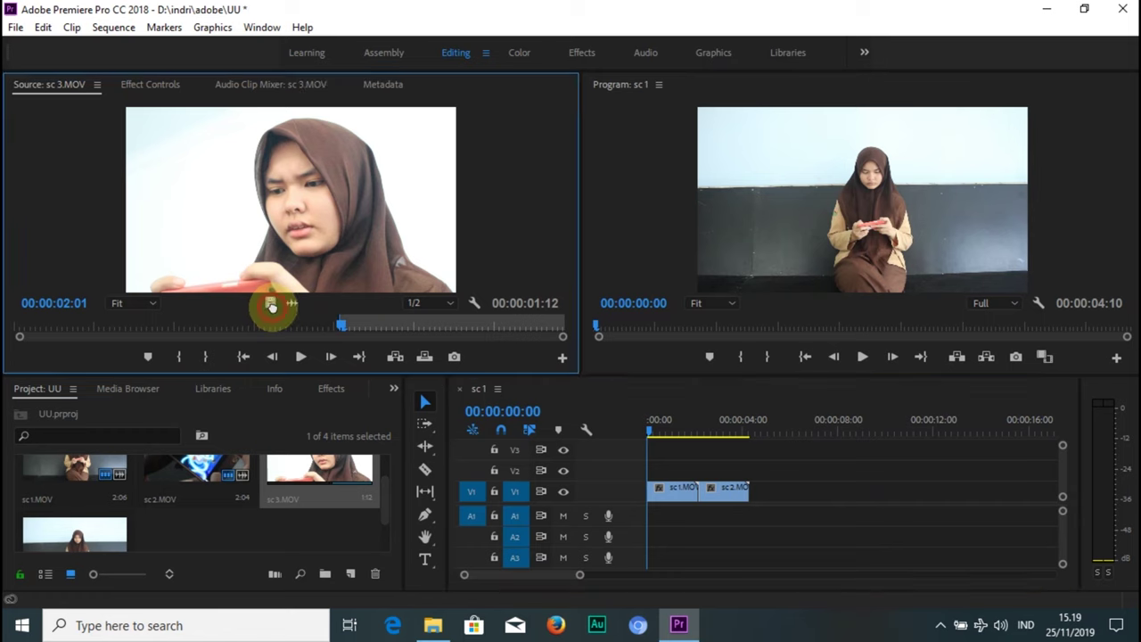
{"action": "left_click_drag", "start_coordinate": [843, 406], "coordinate": [756, 490]}
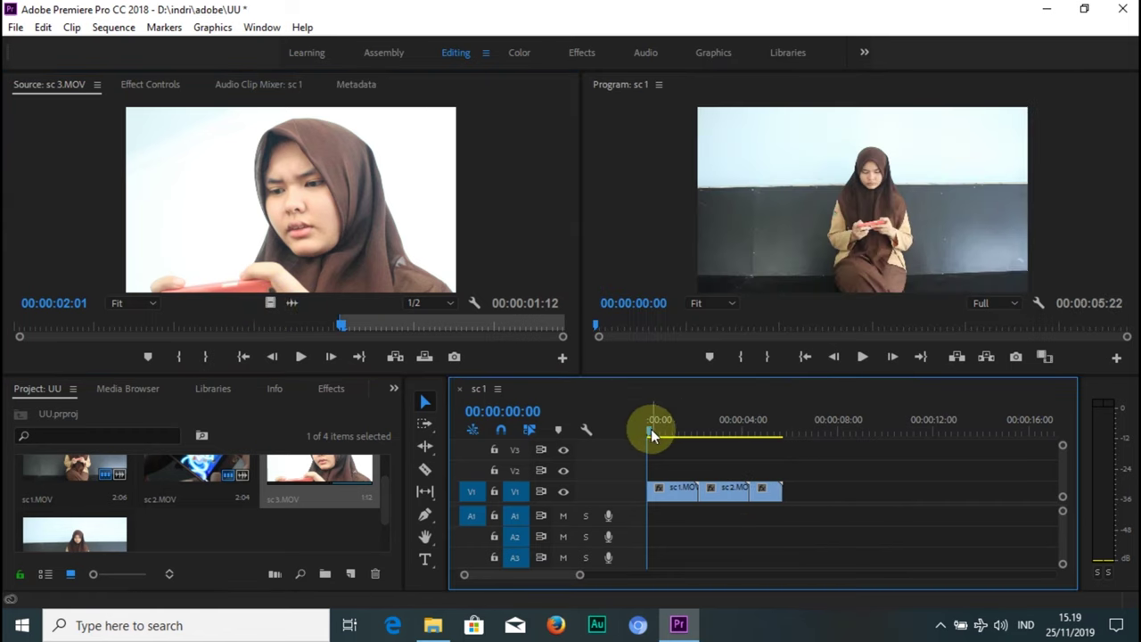
{"action": "left_click_drag", "start_coordinate": [651, 429], "coordinate": [701, 437]}
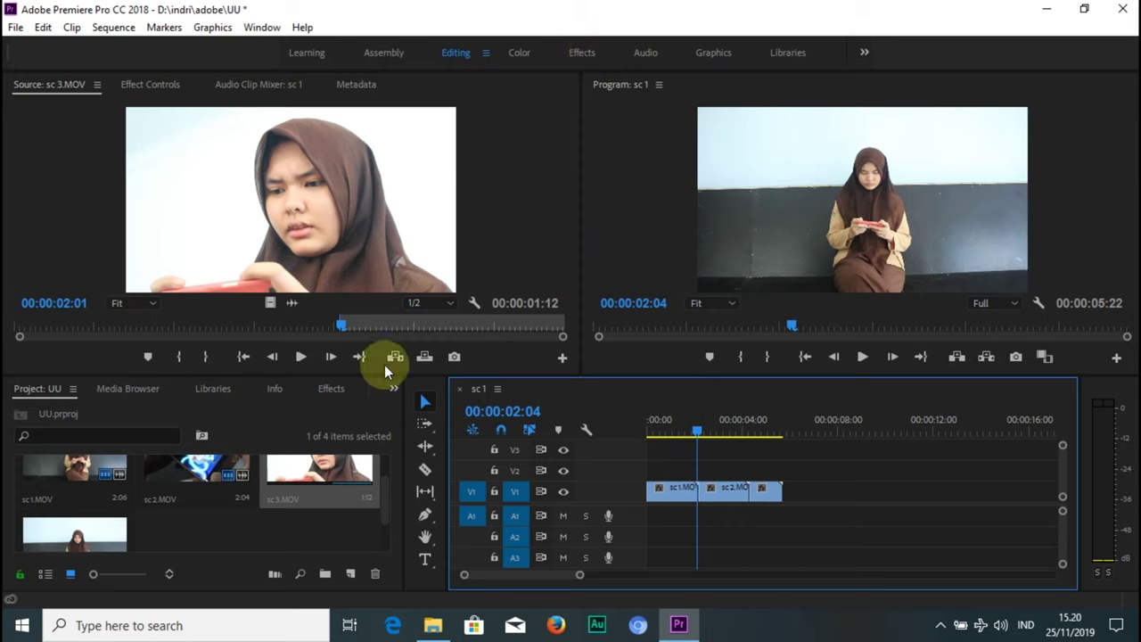
Apply a Cross Dissolve from Video Transitions > Dissolve at the sc1–sc2 cut
{"action": "left_click", "coordinate": [334, 394]}
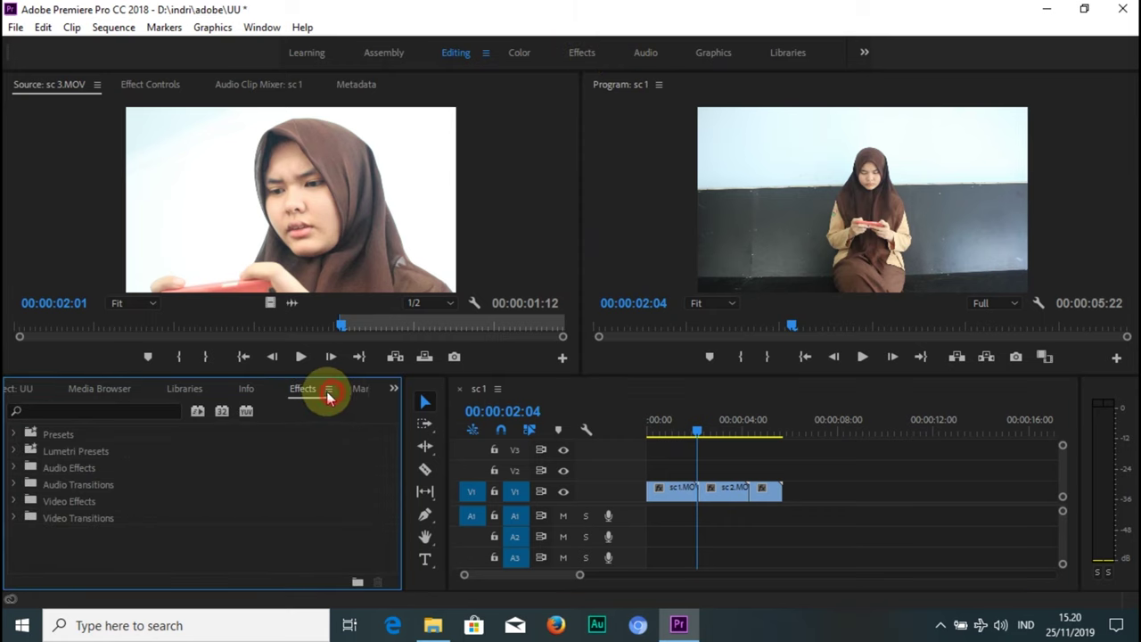
{"action": "left_click", "coordinate": [327, 390]}
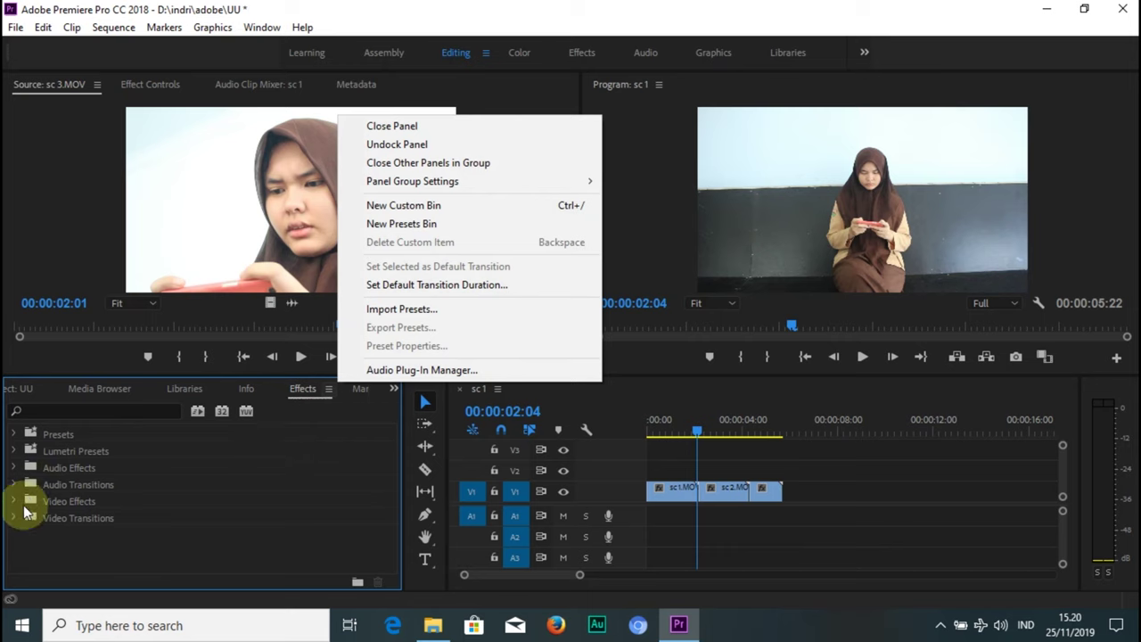
{"action": "left_click", "coordinate": [12, 517]}
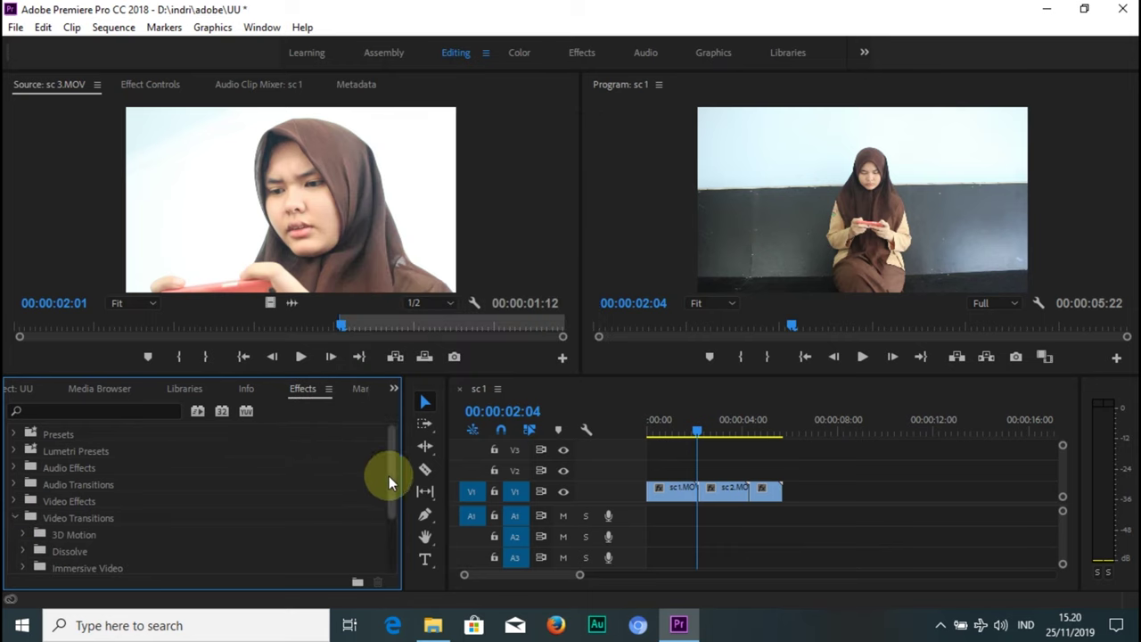
{"action": "left_click_drag", "start_coordinate": [389, 476], "coordinate": [388, 493]}
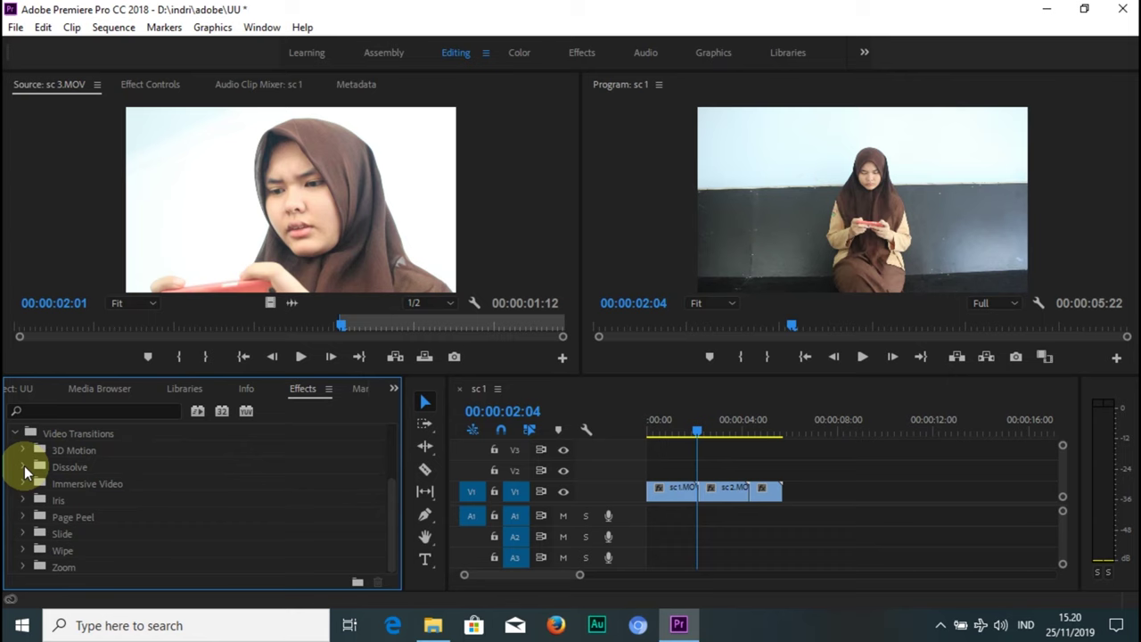
{"action": "left_click", "coordinate": [23, 467]}
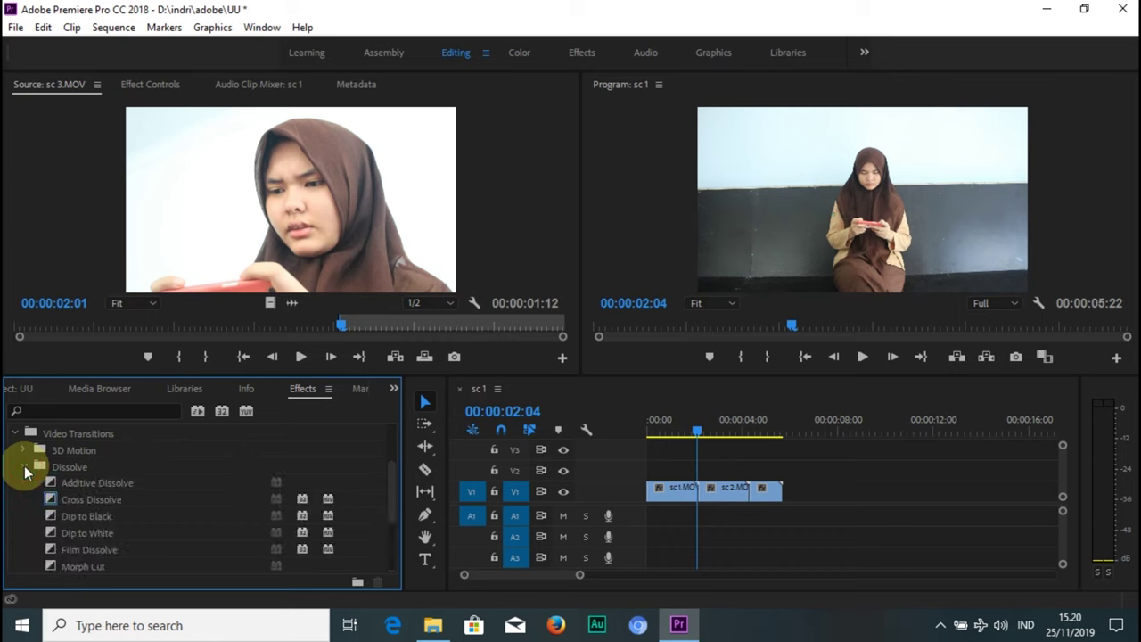
{"action": "left_click", "coordinate": [86, 503]}
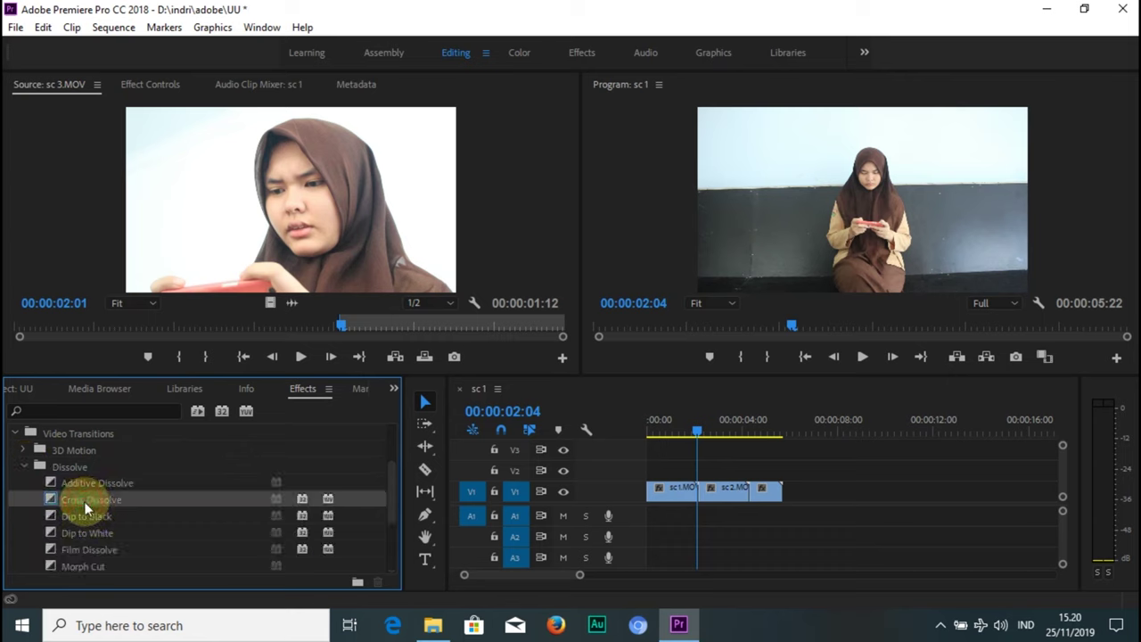
{"action": "left_click_drag", "start_coordinate": [84, 501], "coordinate": [692, 456]}
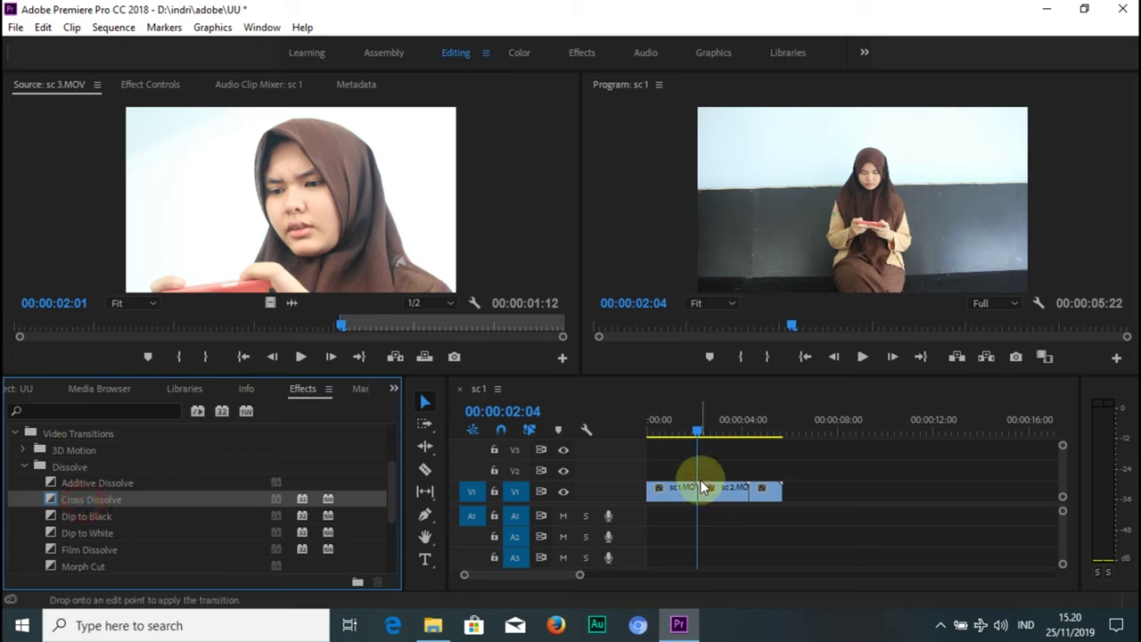
{"action": "left_click_drag", "start_coordinate": [692, 456], "coordinate": [705, 490]}
{"action": "left_click", "coordinate": [698, 439]}
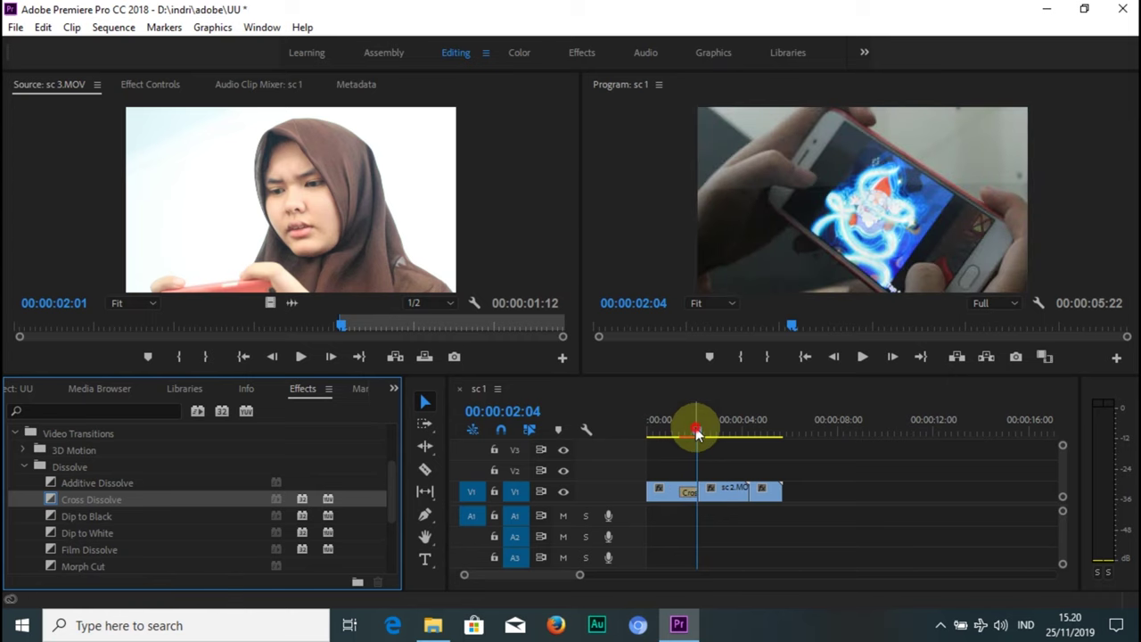
{"action": "mouse_move", "coordinate": [697, 438]}
{"action": "left_mouse_down"}
{"action": "mouse_move", "coordinate": [675, 435]}
{"action": "mouse_move", "coordinate": [759, 438]}
{"action": "left_mouse_up"}
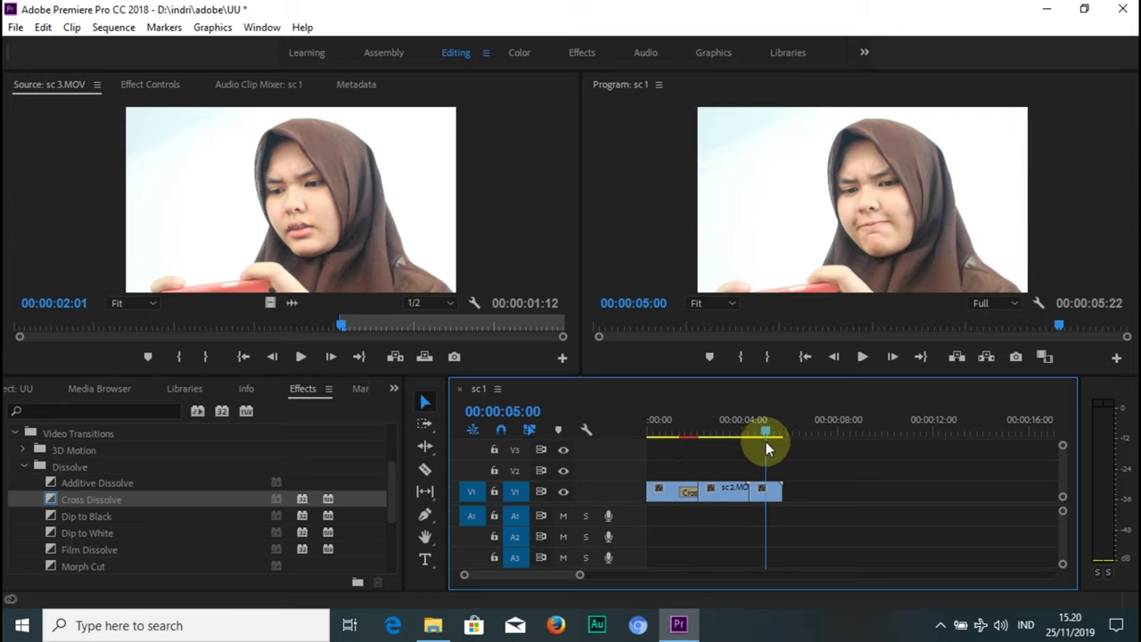
Remove the trial Cross Dissolve at the sc2–sc3 cut, then render the whole sequence
{"action": "left_click_drag", "start_coordinate": [758, 439], "coordinate": [744, 447]}
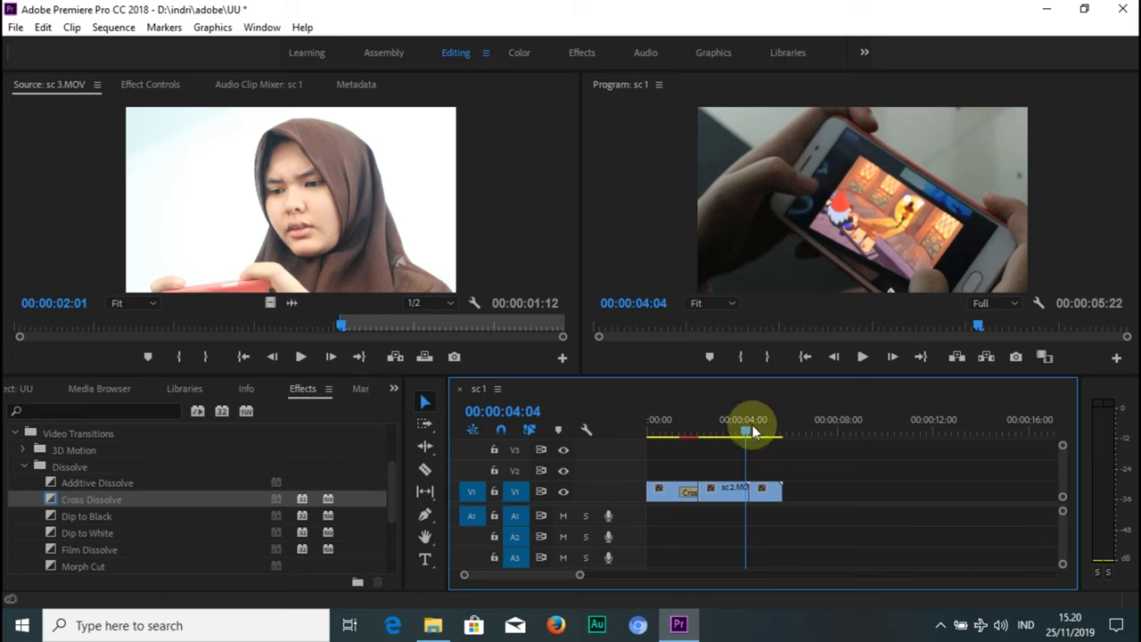
{"action": "left_click_drag", "start_coordinate": [747, 434], "coordinate": [749, 437]}
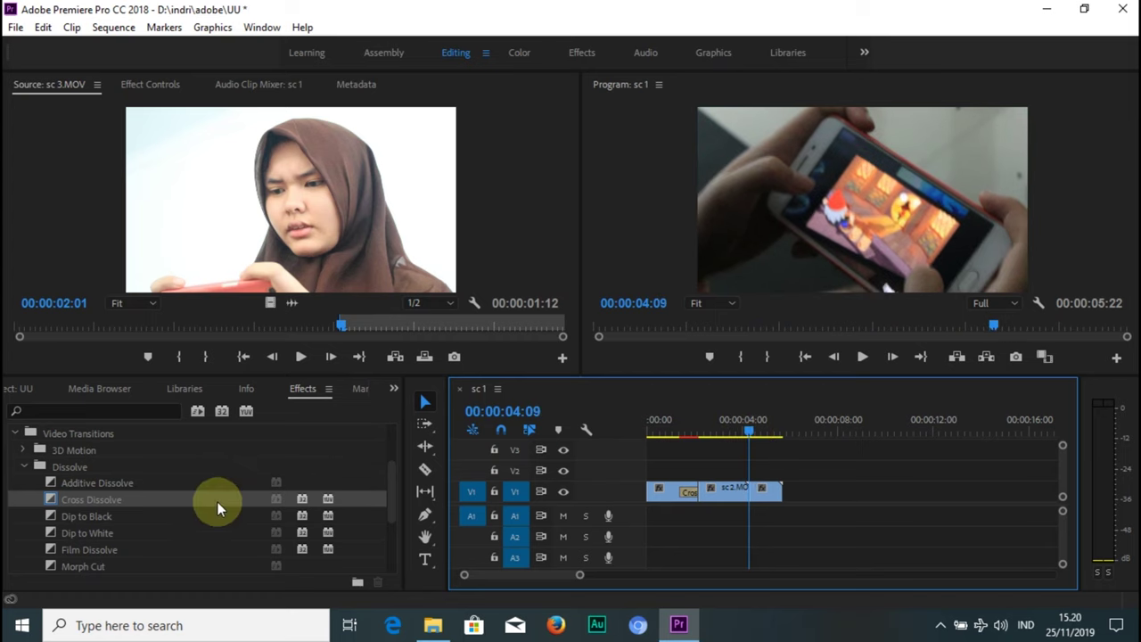
{"action": "left_click_drag", "start_coordinate": [217, 502], "coordinate": [741, 493]}
{"action": "left_click", "coordinate": [749, 434]}
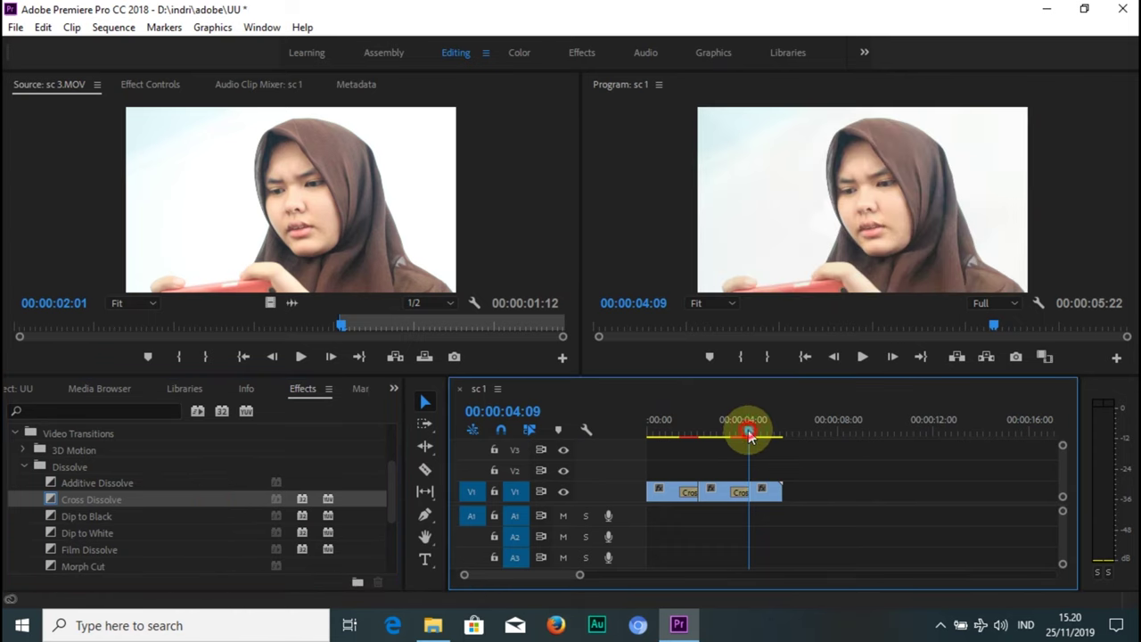
{"action": "mouse_move", "coordinate": [749, 434]}
{"action": "left_mouse_down"}
{"action": "mouse_move", "coordinate": [746, 448]}
{"action": "mouse_move", "coordinate": [753, 441]}
{"action": "left_mouse_up"}
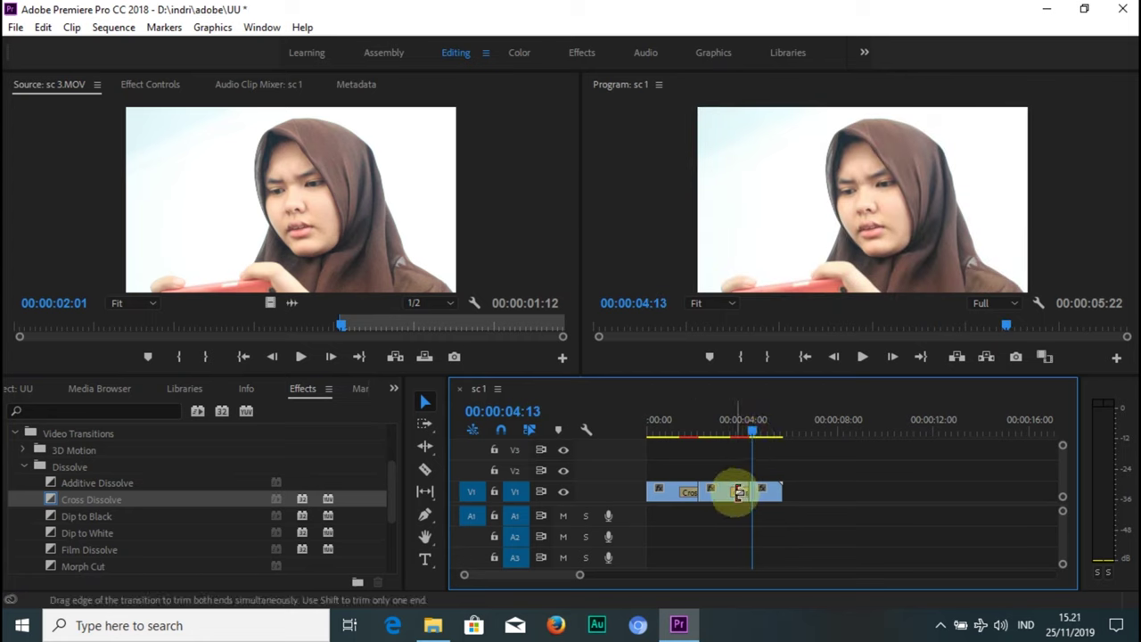
{"action": "left_click", "coordinate": [740, 495]}
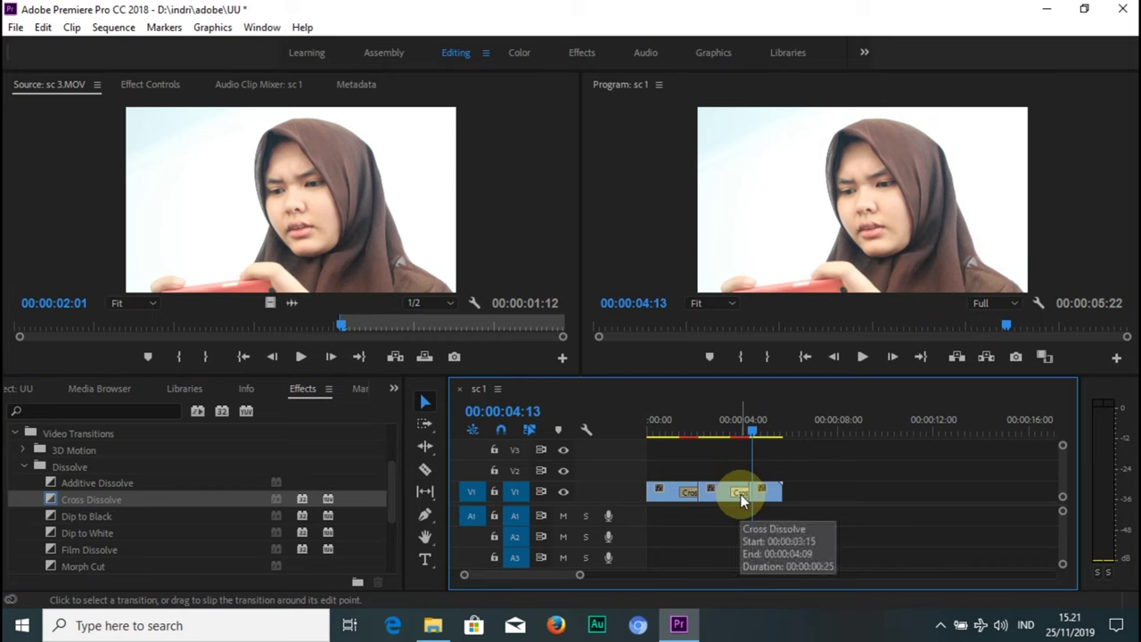
{"action": "key", "text": "Delete"}
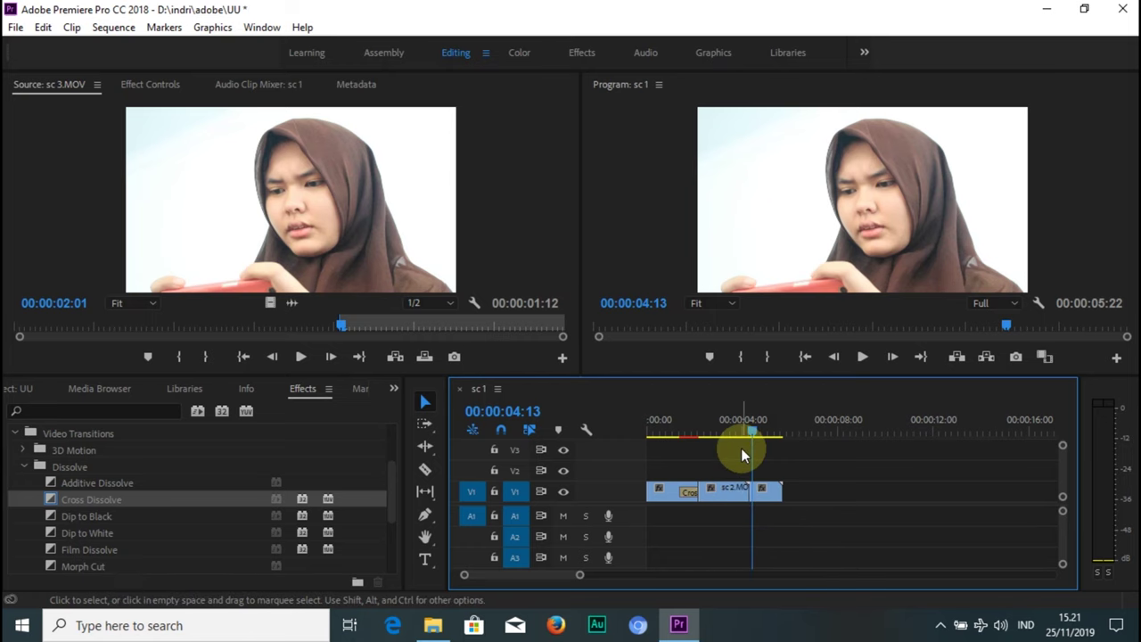
{"action": "key", "text": "ctrl+a"}
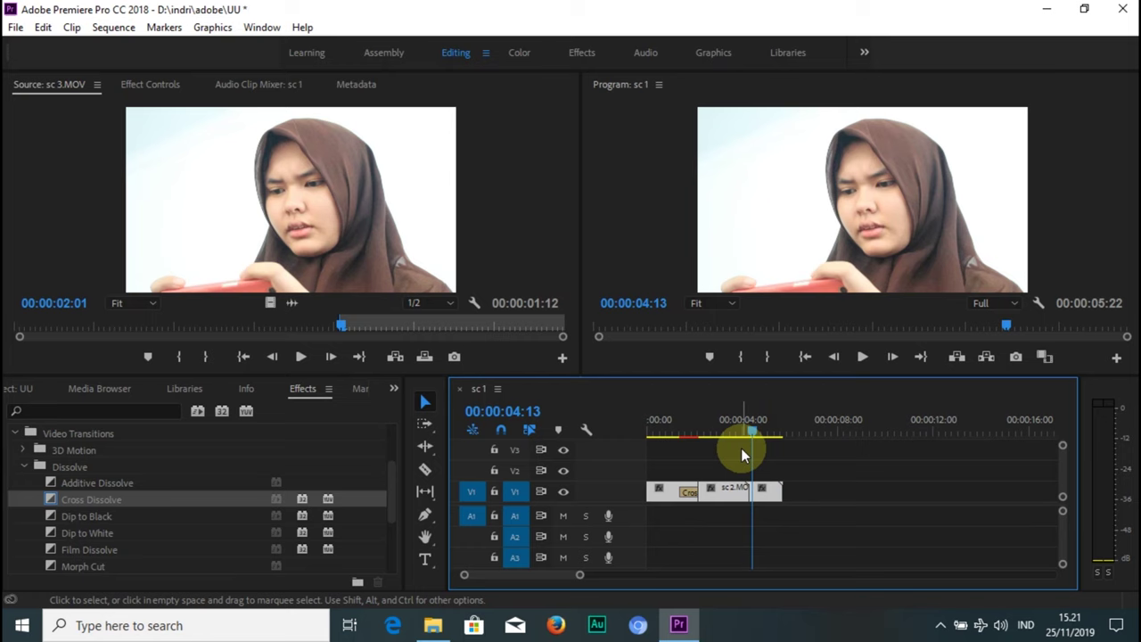
{"action": "key", "text": "Return"}
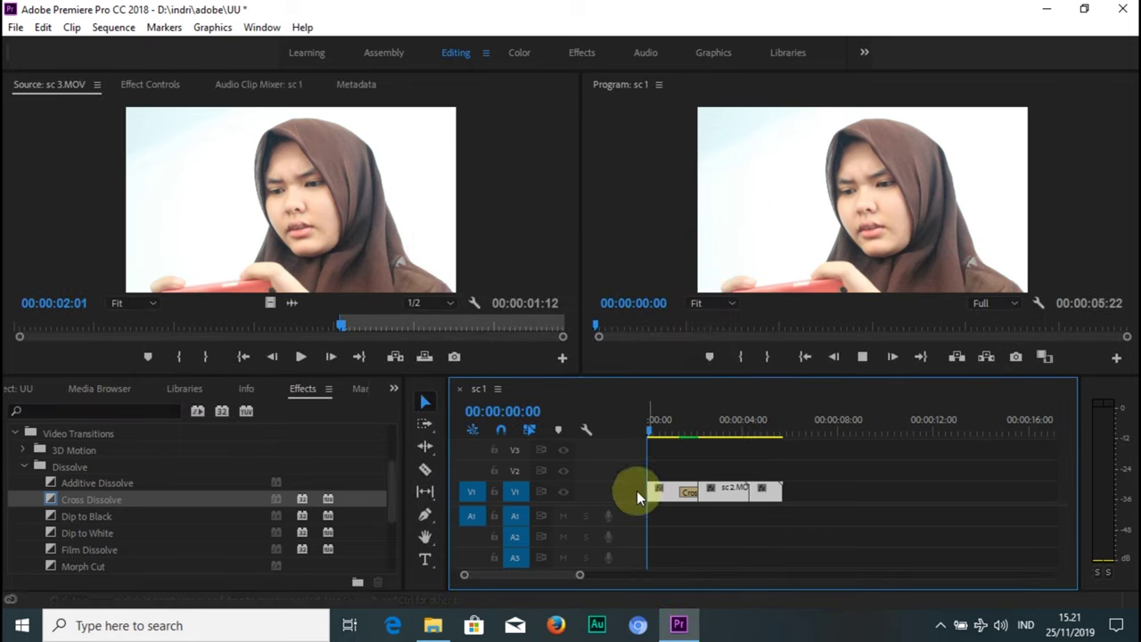
Stop playback once the rendered sequence has been reviewed
{"action": "left_click", "coordinate": [646, 428]}
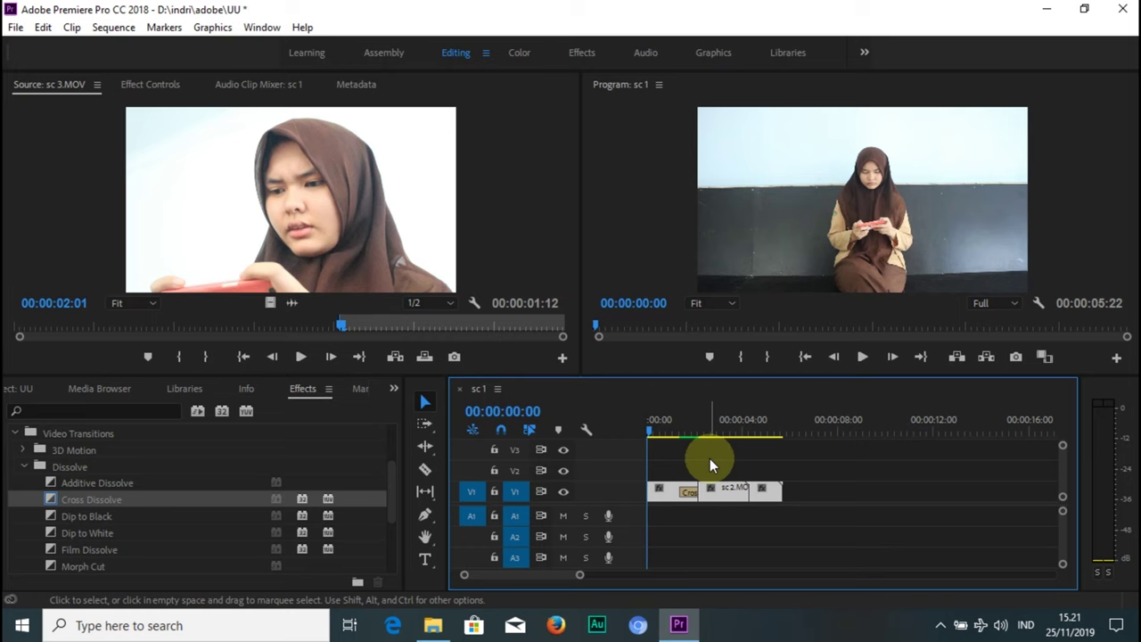
Choose H.264 format with the YouTube 720p HD preset, then cancel Export Settings
{"action": "key", "text": "ctrl+m"}
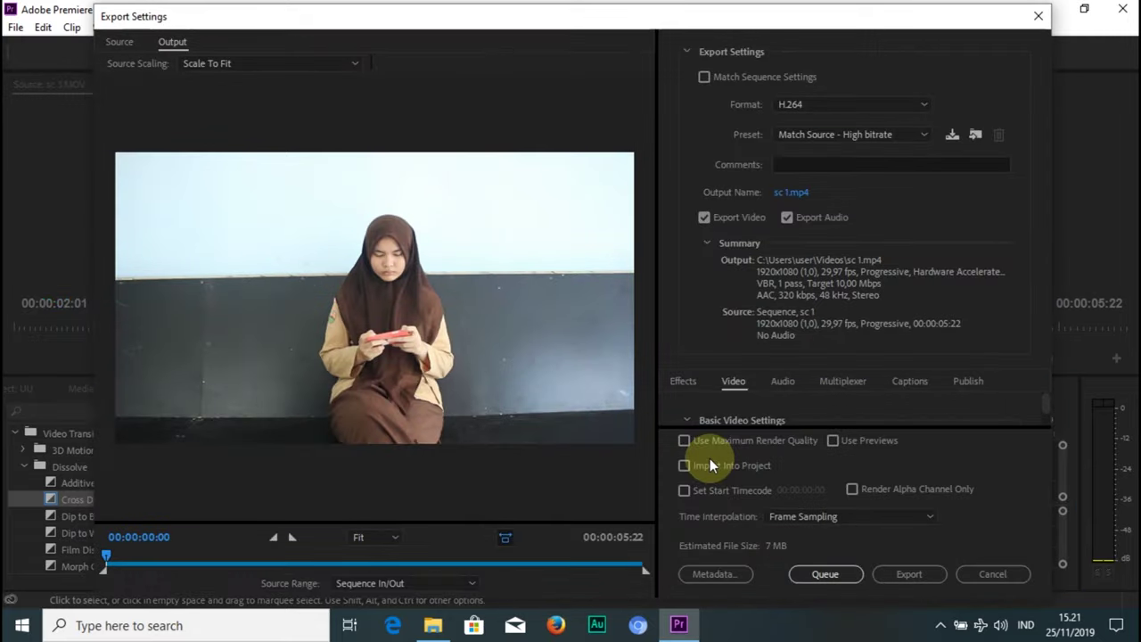
{"action": "left_click", "coordinate": [814, 104]}
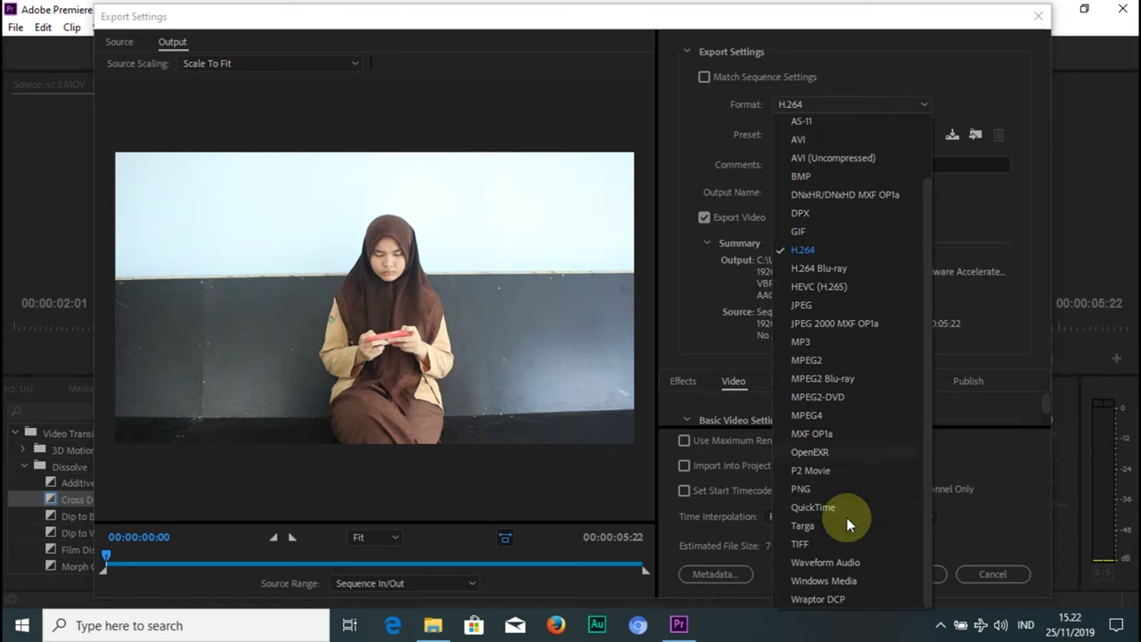
{"action": "left_click", "coordinate": [845, 254]}
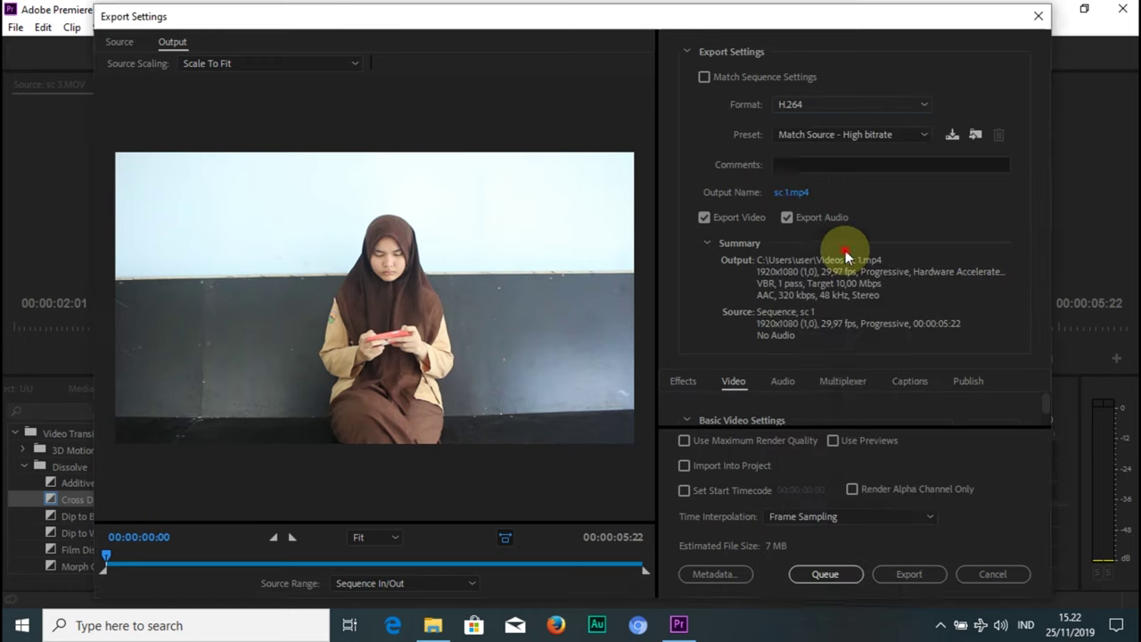
{"action": "left_click", "coordinate": [852, 136]}
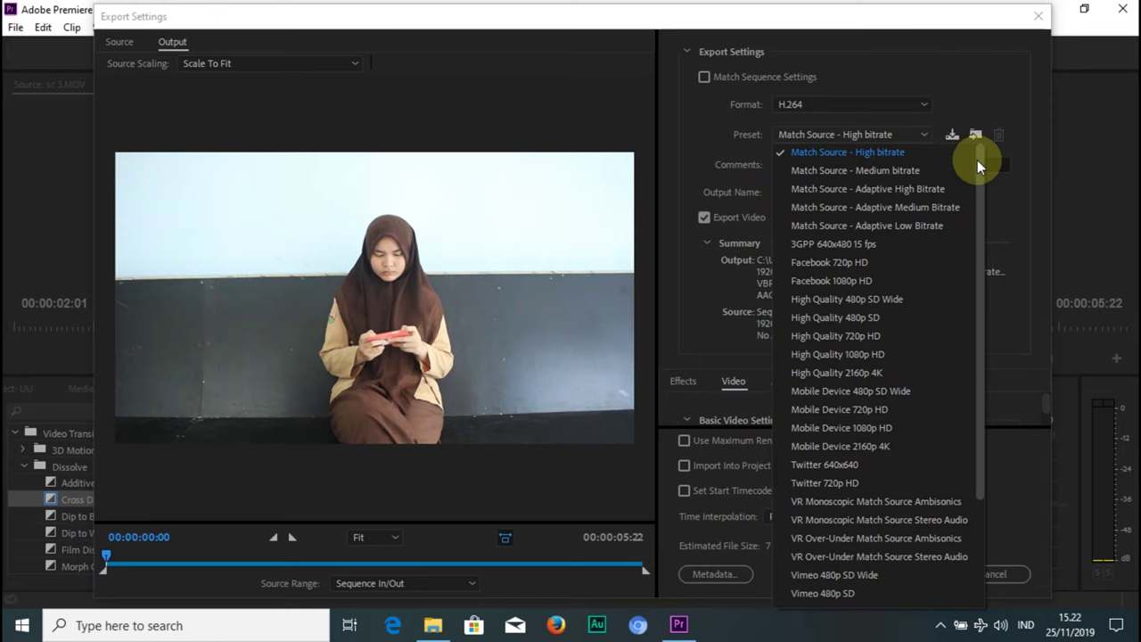
{"action": "mouse_move", "coordinate": [980, 166]}
{"action": "left_mouse_down"}
{"action": "mouse_move", "coordinate": [988, 245]}
{"action": "mouse_move", "coordinate": [972, 324]}
{"action": "left_mouse_up"}
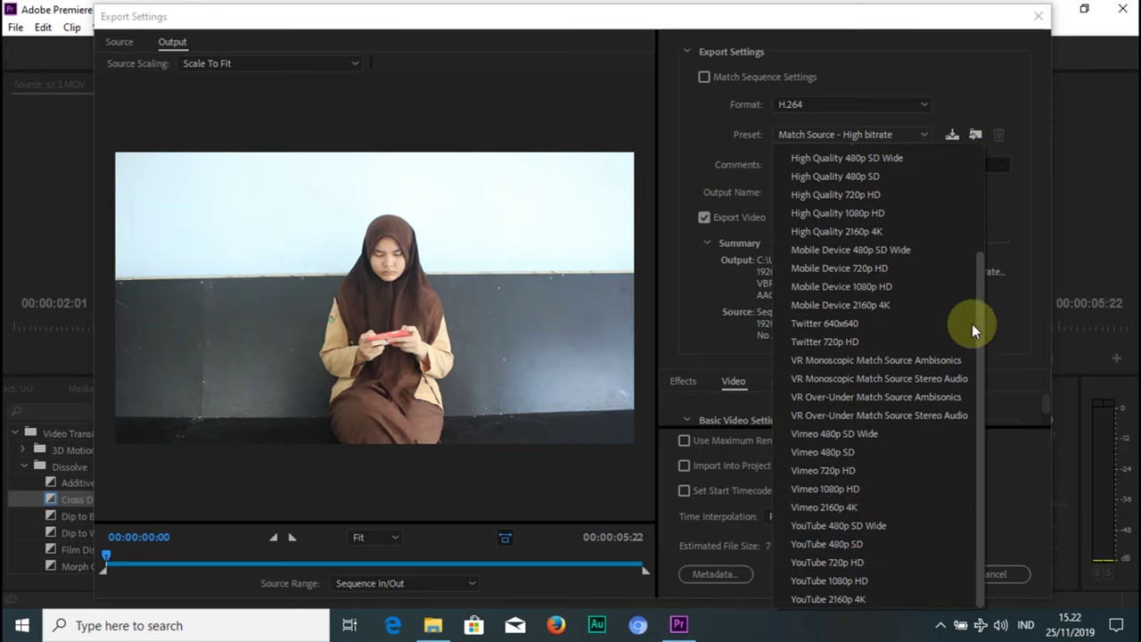
{"action": "left_click", "coordinate": [835, 562]}
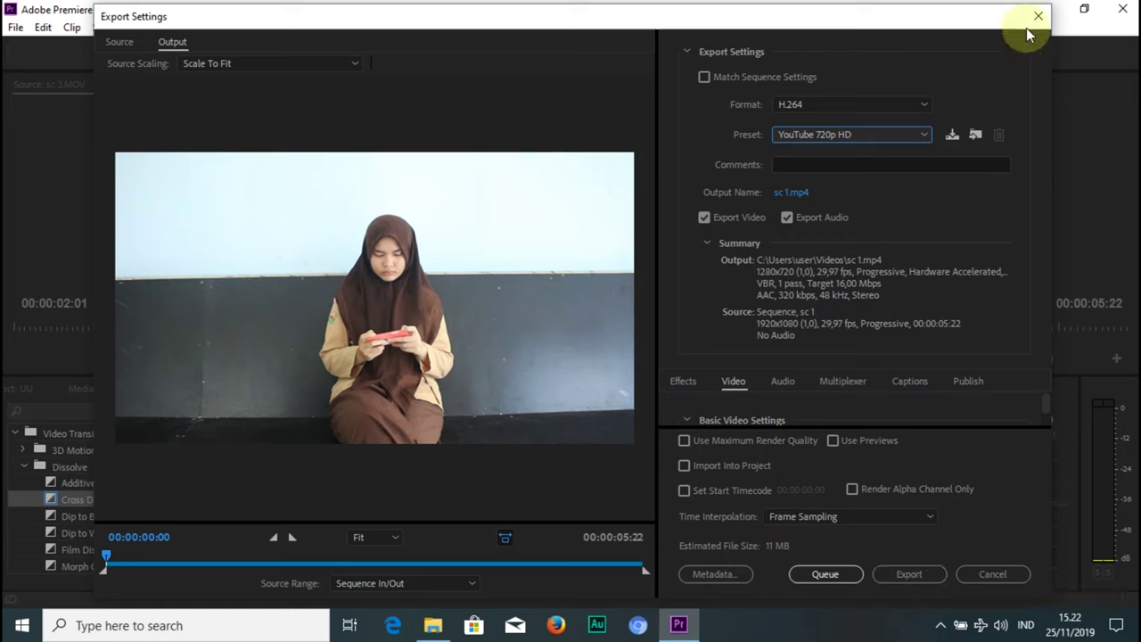
{"action": "left_click", "coordinate": [977, 577]}
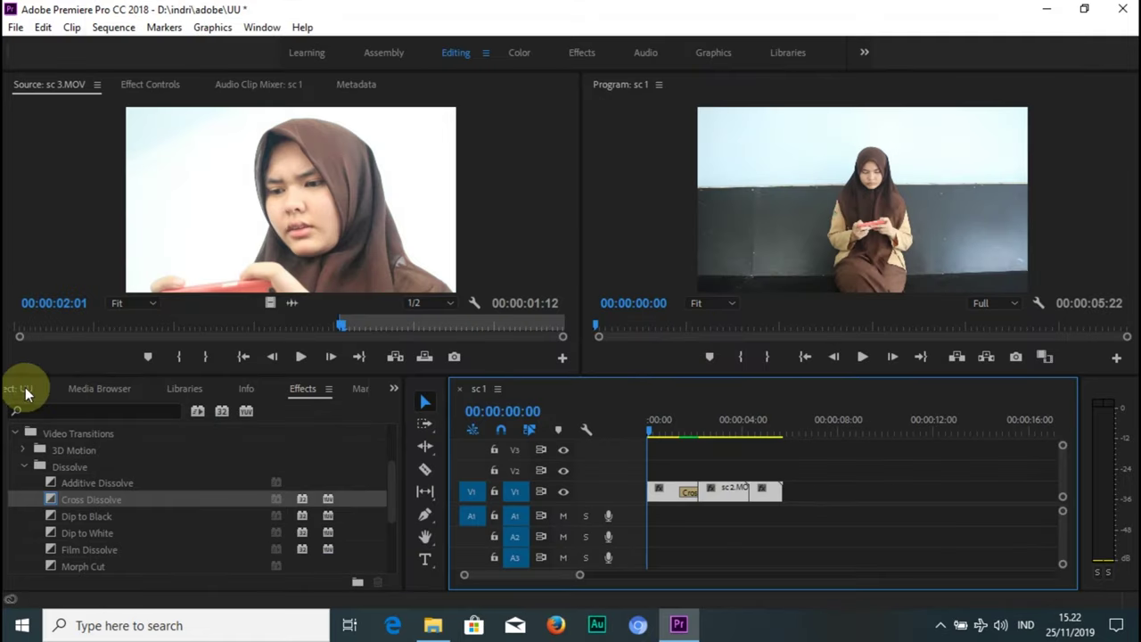
Import the ikson_ocean MP3 from Downloads\Music into the project bin
{"action": "left_click", "coordinate": [27, 389]}
{"action": "left_click", "coordinate": [242, 548]}
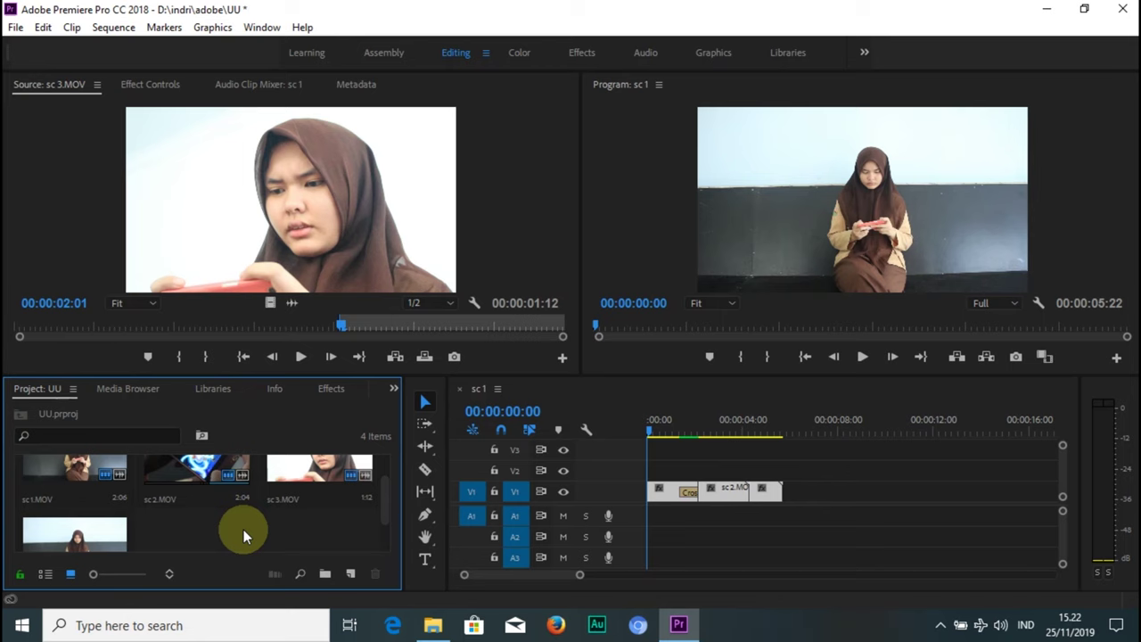
{"action": "double_click", "coordinate": [243, 529]}
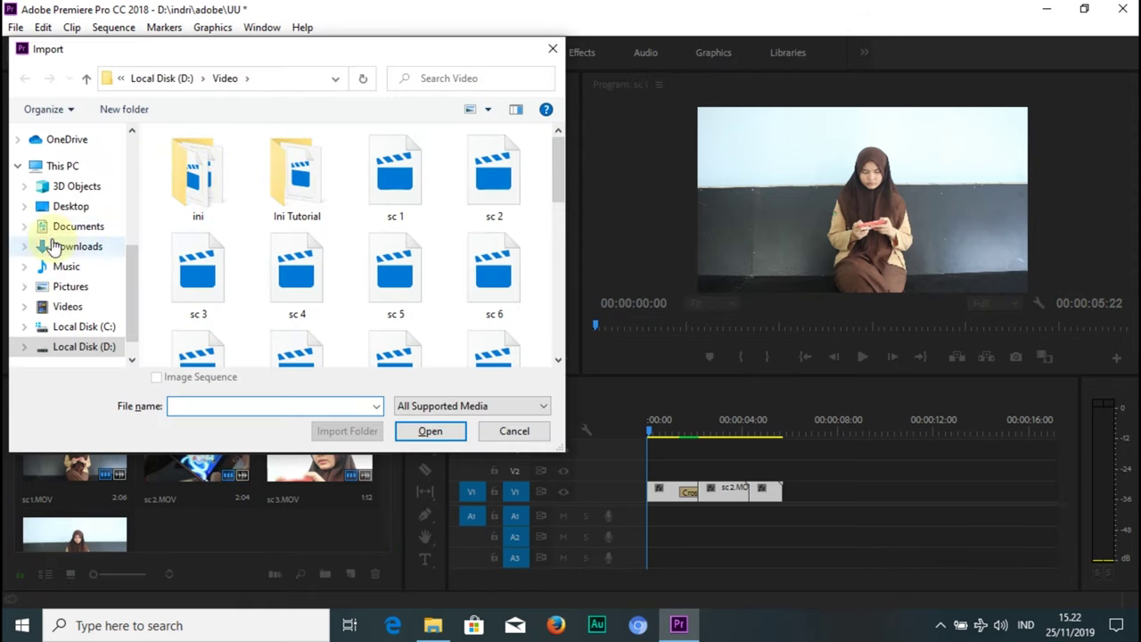
{"action": "left_click", "coordinate": [81, 253]}
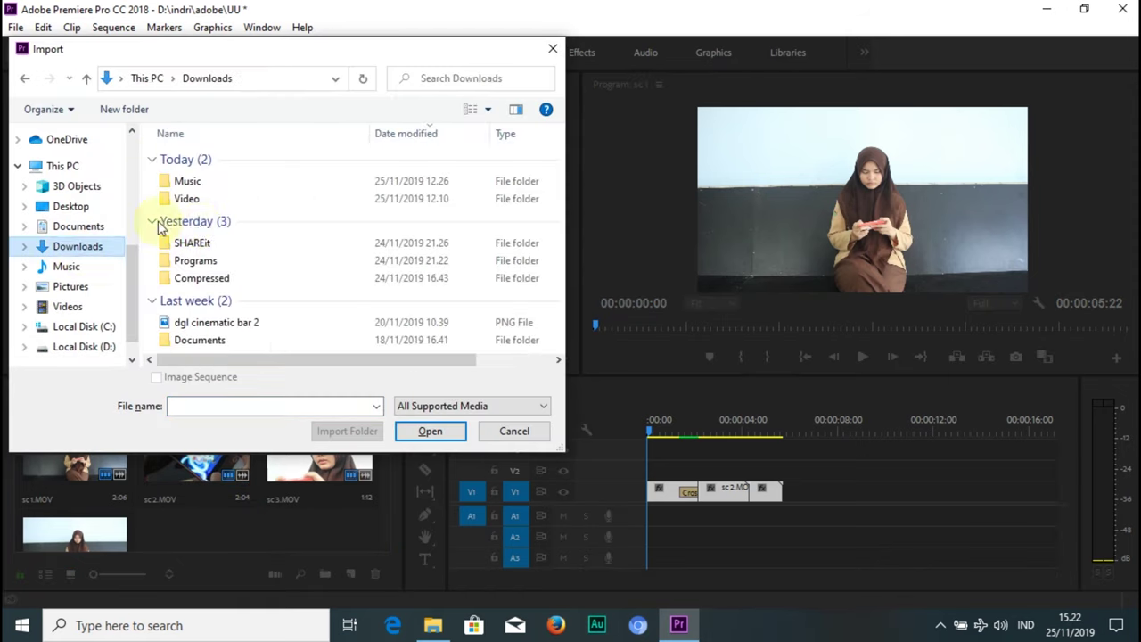
{"action": "double_click", "coordinate": [218, 185]}
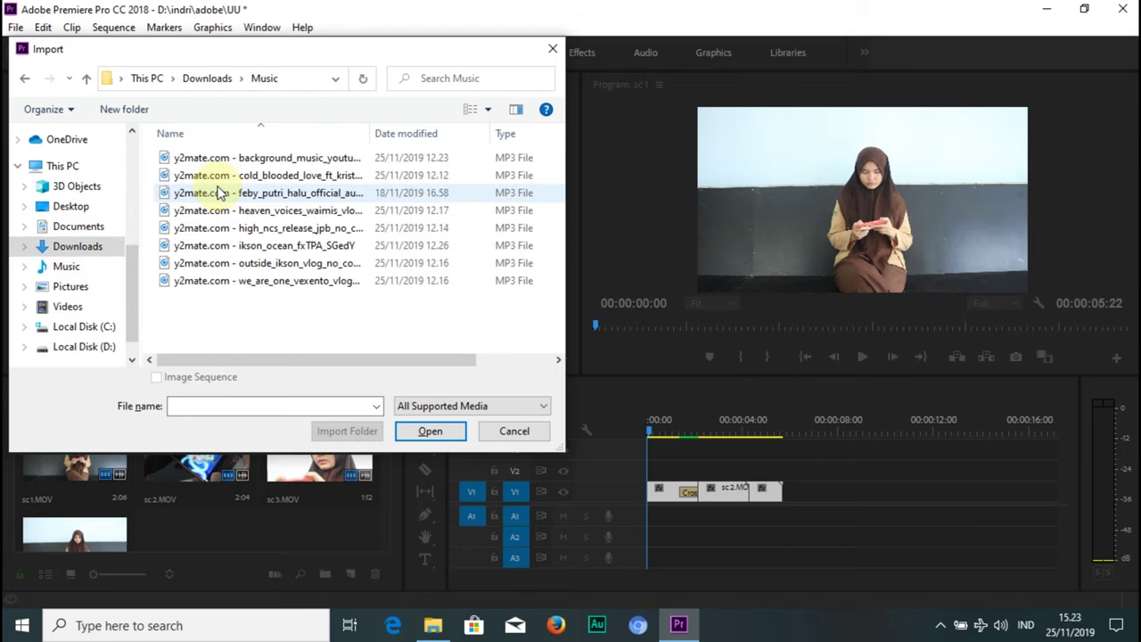
{"action": "left_click", "coordinate": [278, 263]}
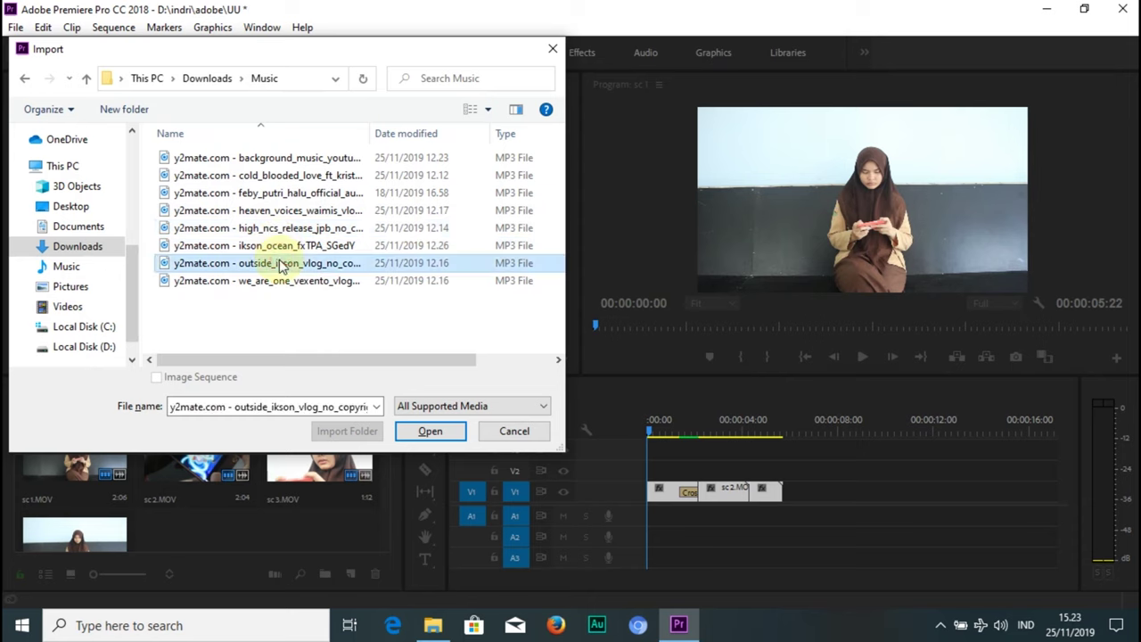
{"action": "key", "text": "Up"}
{"action": "key", "text": "Up"}
{"action": "key", "text": "Up"}
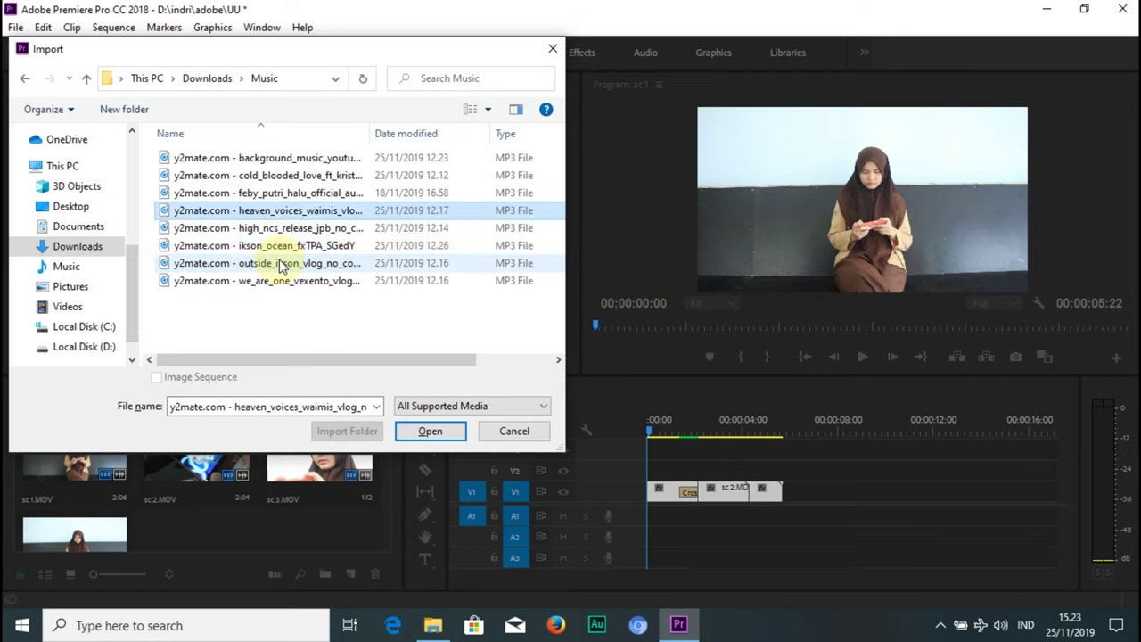
{"action": "key", "text": "Down"}
{"action": "key", "text": "Down"}
{"action": "key", "text": "Return"}
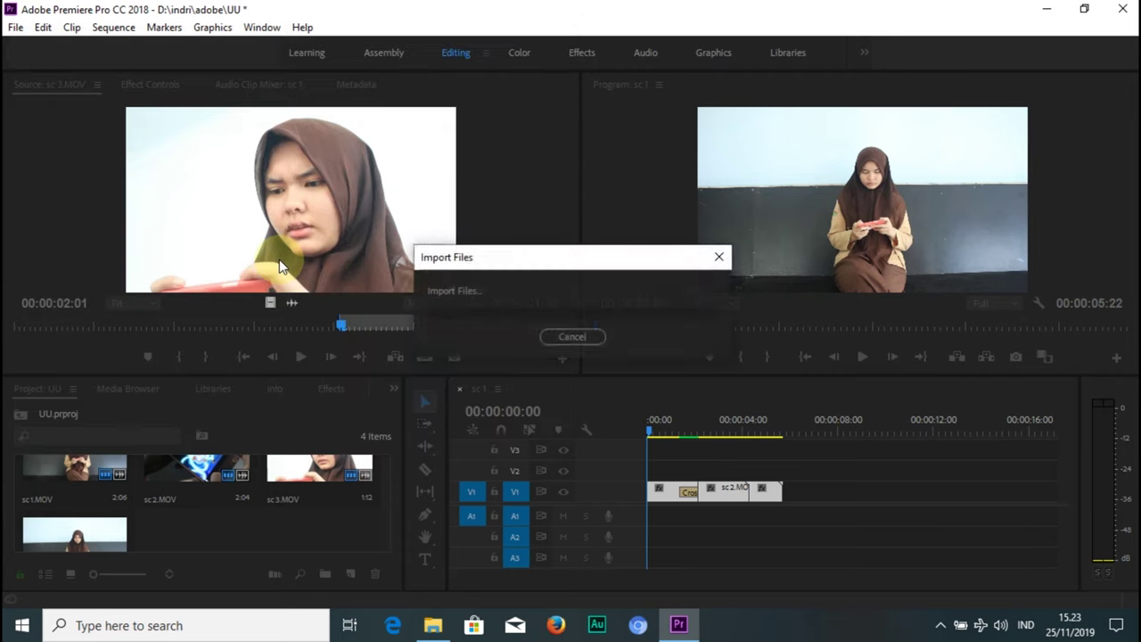
Mark the ikson_ocean MP3 out at 00:00:05:19, place it on A1, and trim it to the video's end
{"action": "left_click", "coordinate": [222, 498]}
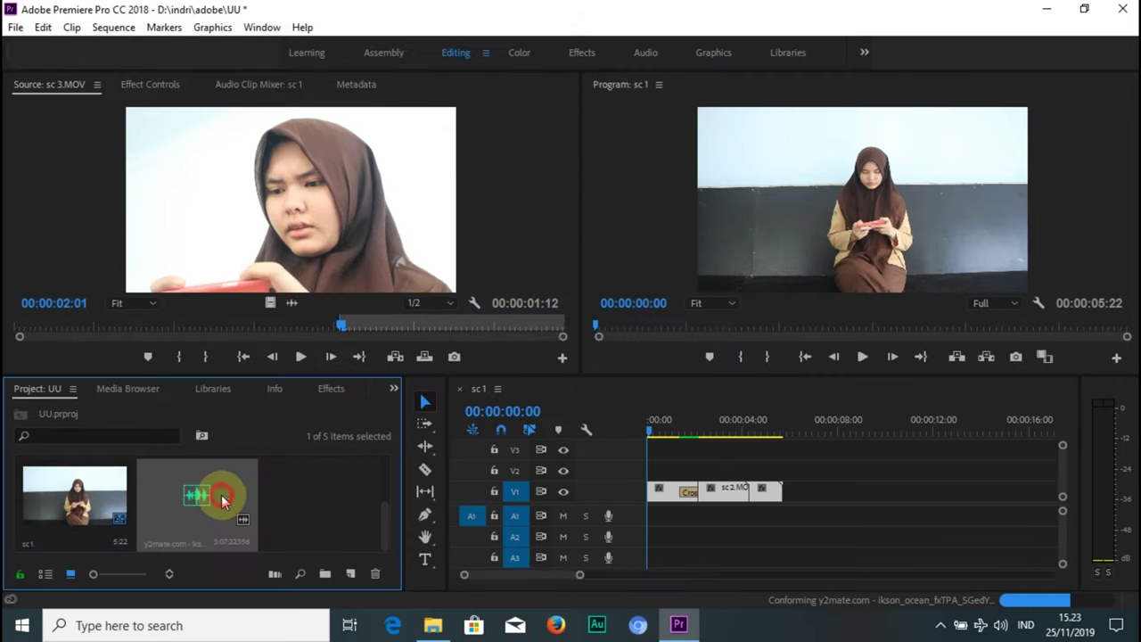
{"action": "double_click", "coordinate": [222, 497]}
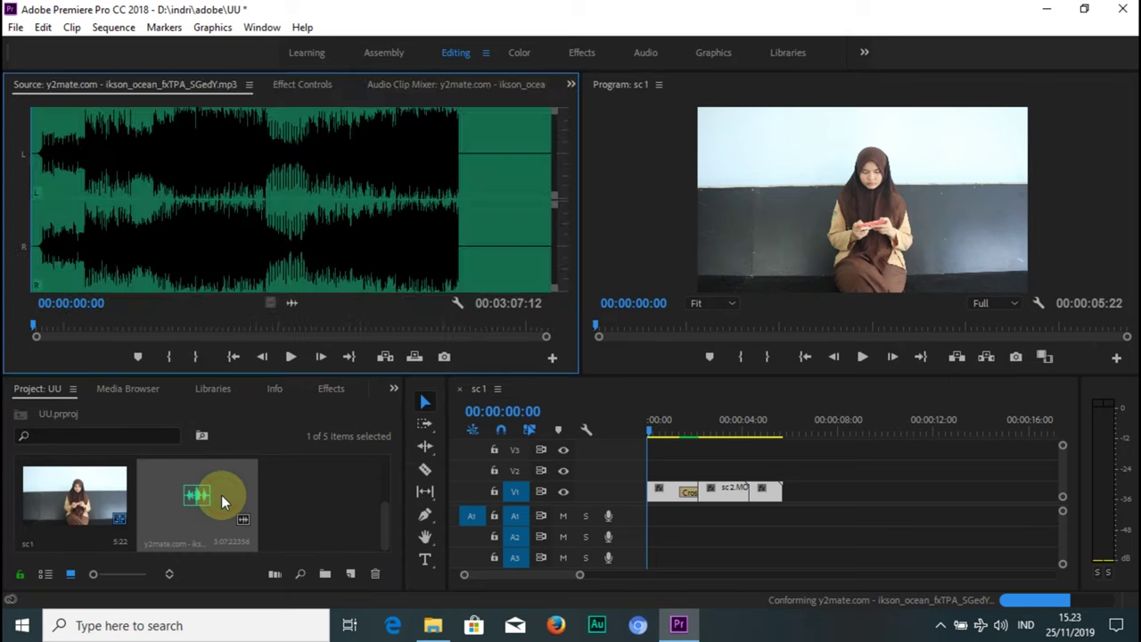
{"action": "left_click", "coordinate": [51, 329]}
{"action": "left_click_drag", "start_coordinate": [50, 321], "coordinate": [46, 326]}
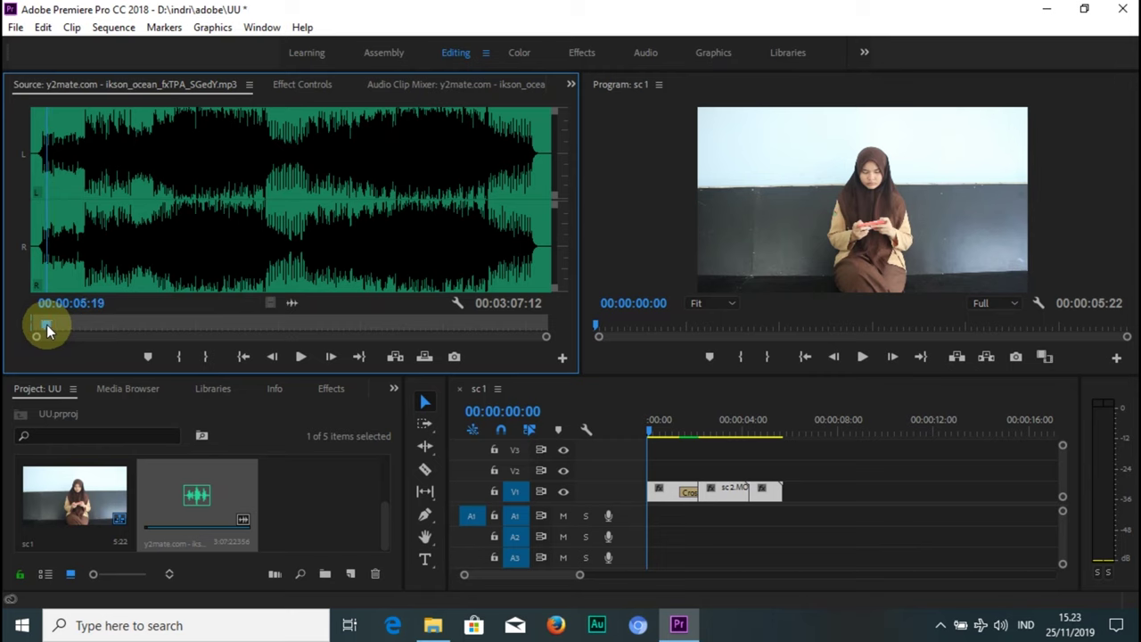
{"action": "key", "text": "o"}
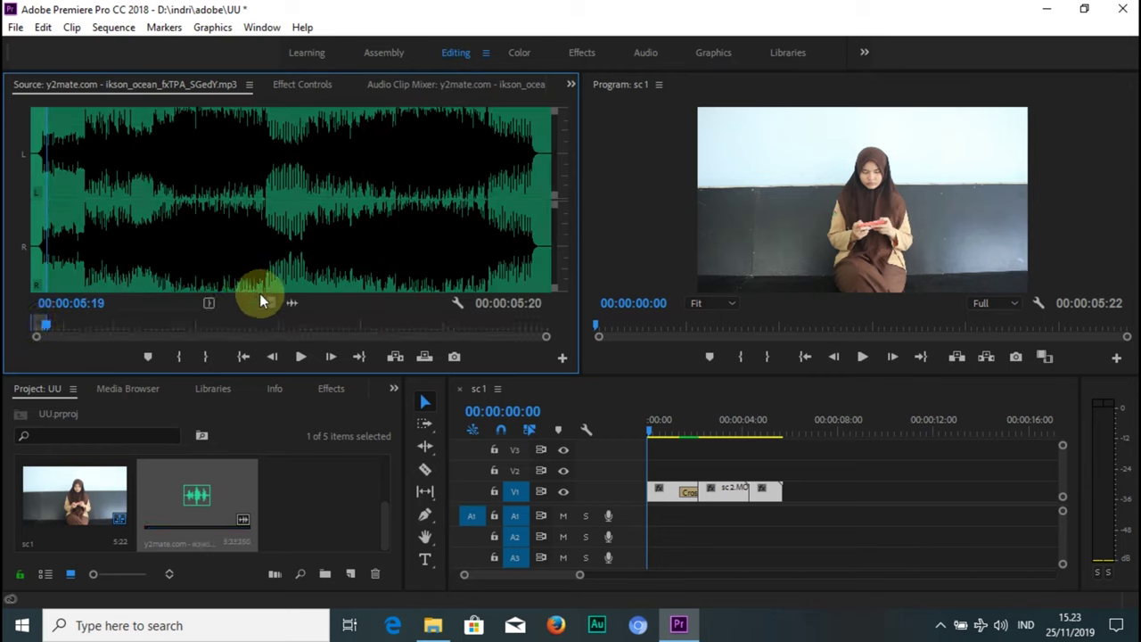
{"action": "mouse_move", "coordinate": [288, 300]}
{"action": "left_mouse_down"}
{"action": "mouse_move", "coordinate": [676, 418]}
{"action": "mouse_move", "coordinate": [638, 520]}
{"action": "left_mouse_up"}
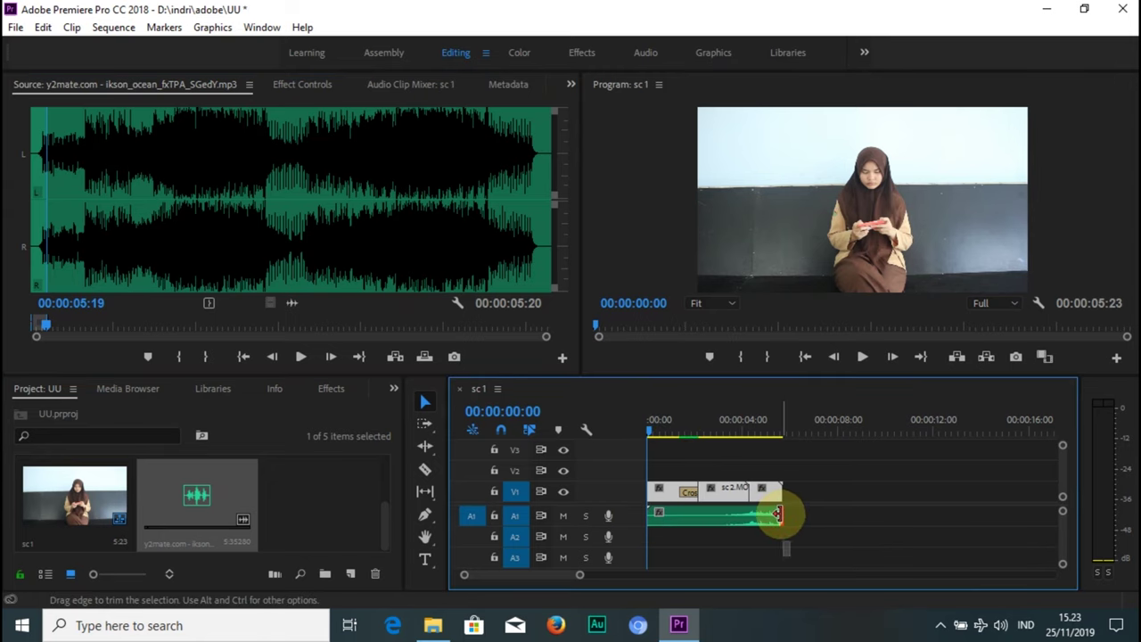
{"action": "left_click_drag", "start_coordinate": [777, 514], "coordinate": [772, 514]}
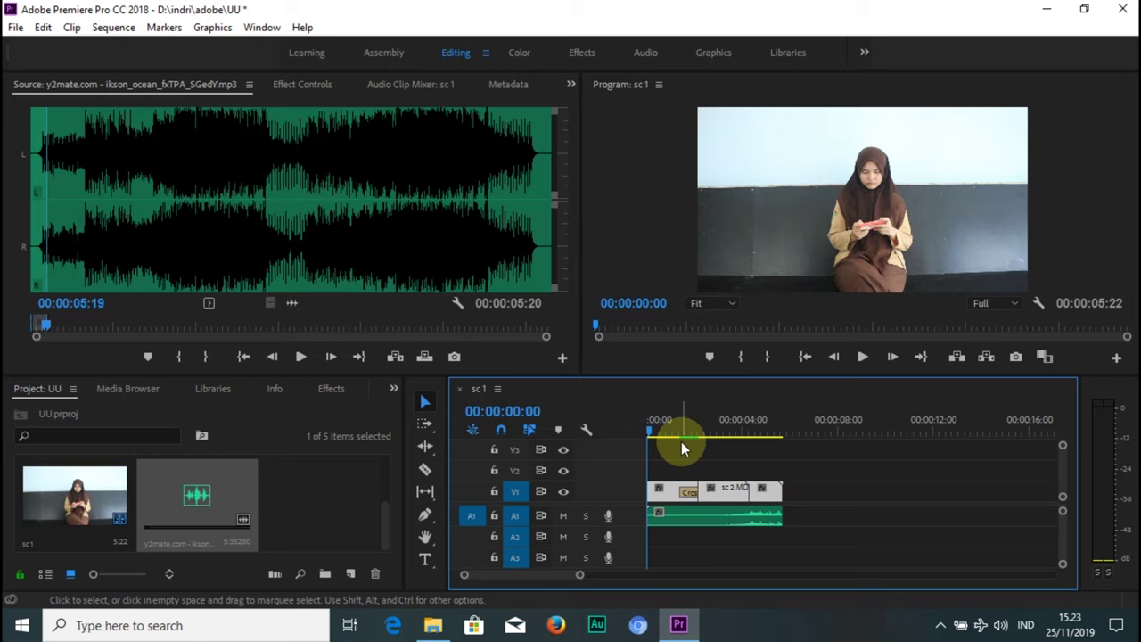
Play the sequence to hear the music, then select the music clip on A1
{"action": "key", "text": "space"}
{"action": "left_click_drag", "start_coordinate": [648, 430], "coordinate": [783, 439]}
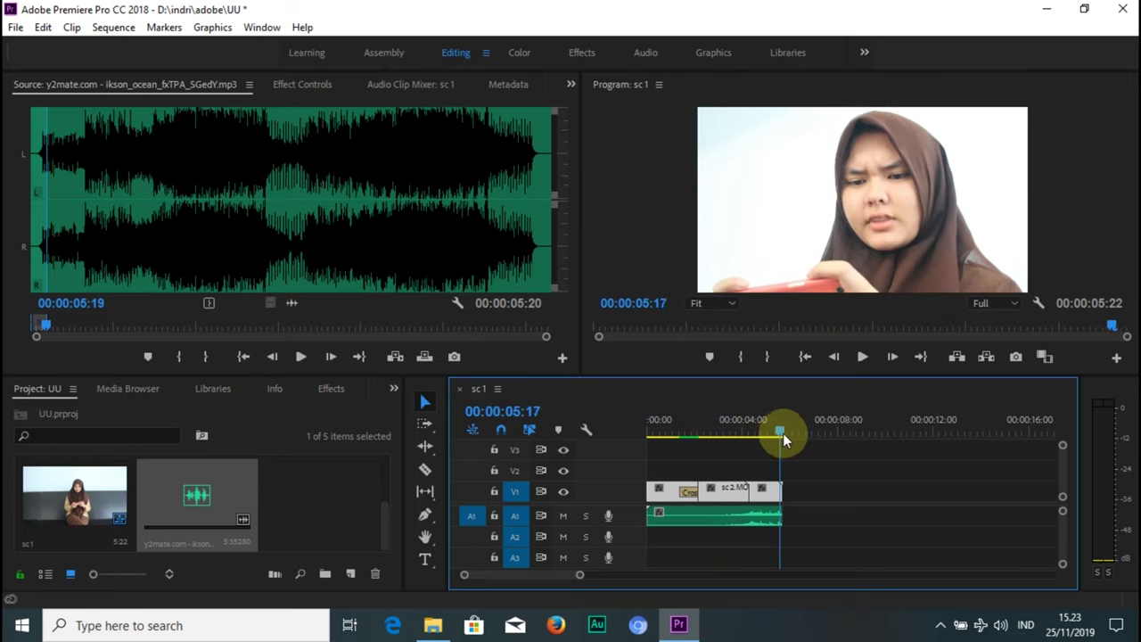
{"action": "mouse_move", "coordinate": [783, 436]}
{"action": "left_mouse_down"}
{"action": "mouse_move", "coordinate": [765, 448]}
{"action": "mouse_move", "coordinate": [759, 437]}
{"action": "left_mouse_up"}
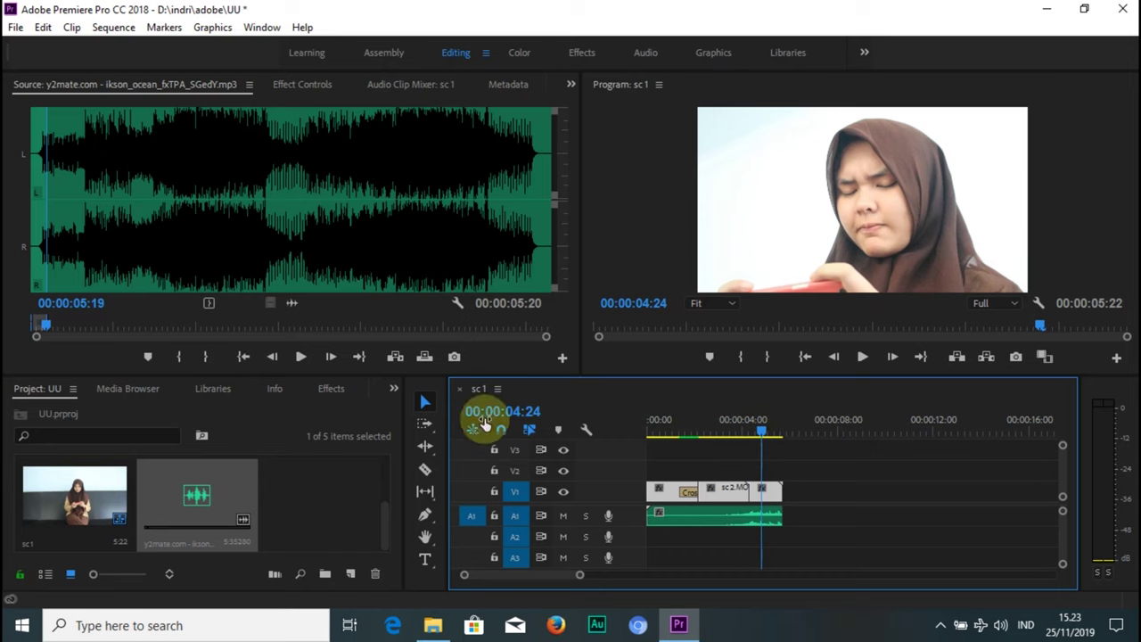
{"action": "left_click", "coordinate": [678, 520]}
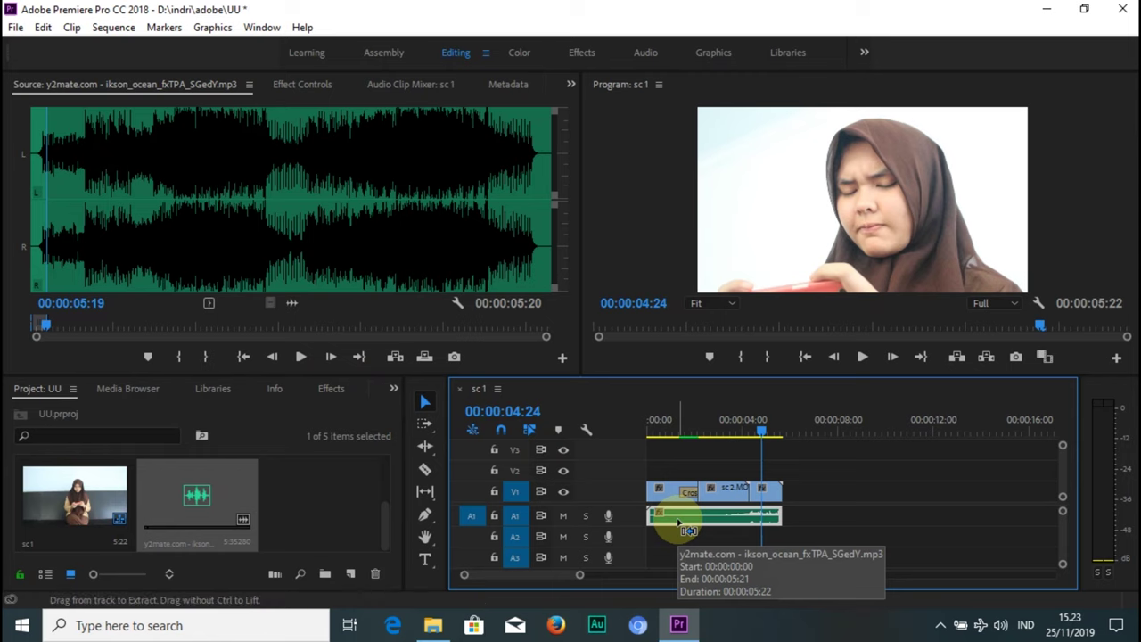
{"action": "left_click", "coordinate": [677, 519], "text": "ctrl"}
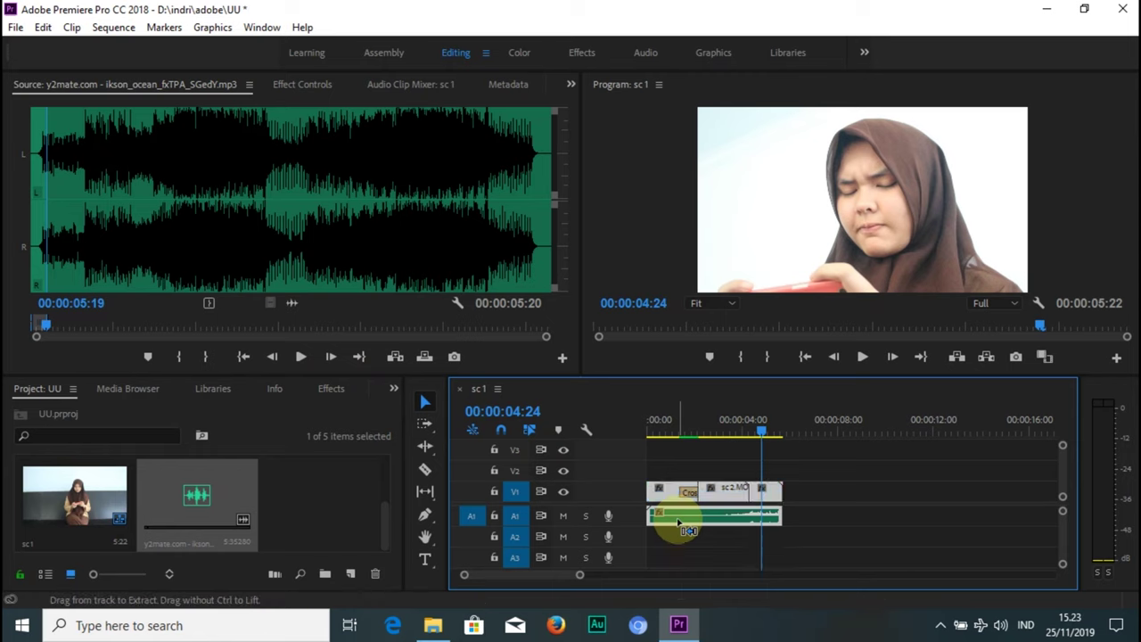
Export sequence sc1 as H.264 with the YouTube 720p HD preset to 2.mp4 in Videos
{"action": "key", "text": "ctrl+m"}
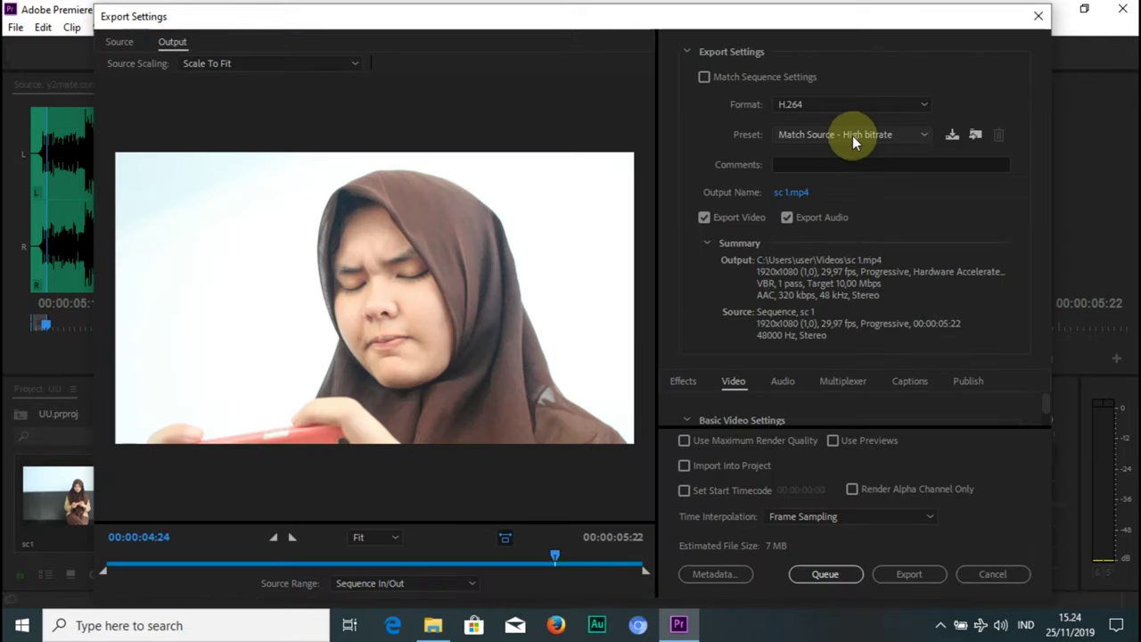
{"action": "left_click", "coordinate": [852, 135]}
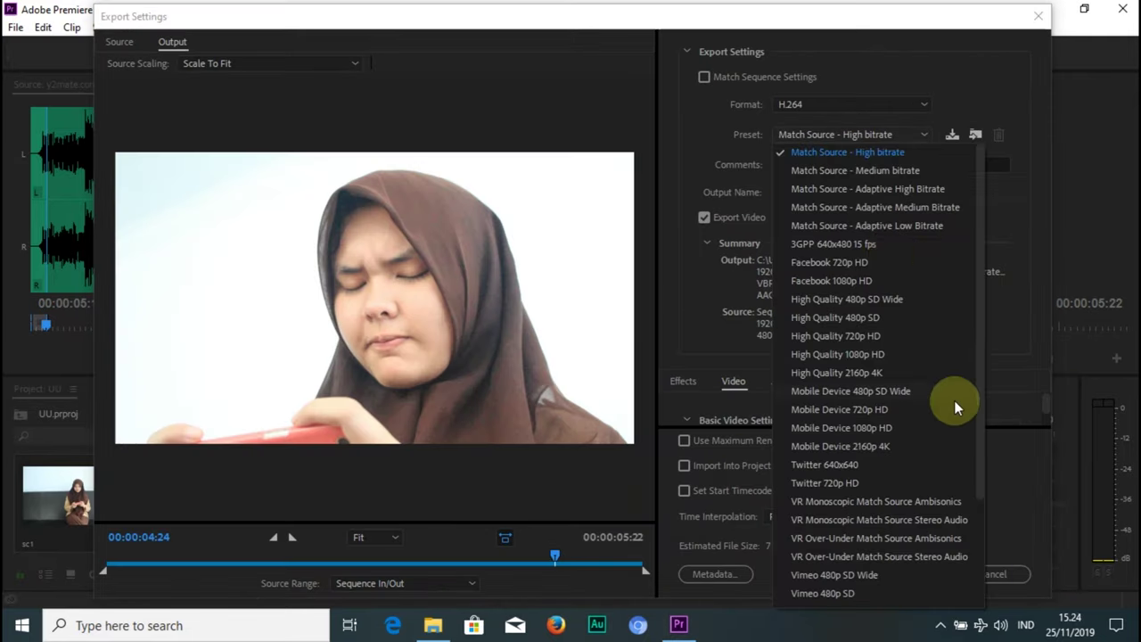
{"action": "left_click_drag", "start_coordinate": [982, 399], "coordinate": [976, 529]}
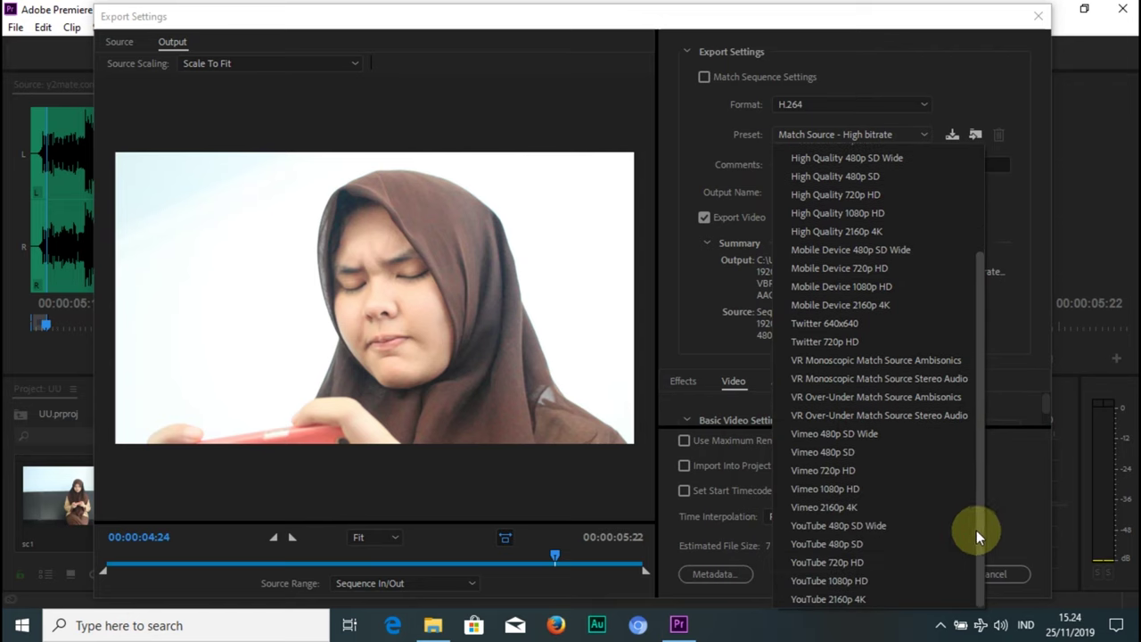
{"action": "left_click", "coordinate": [939, 566]}
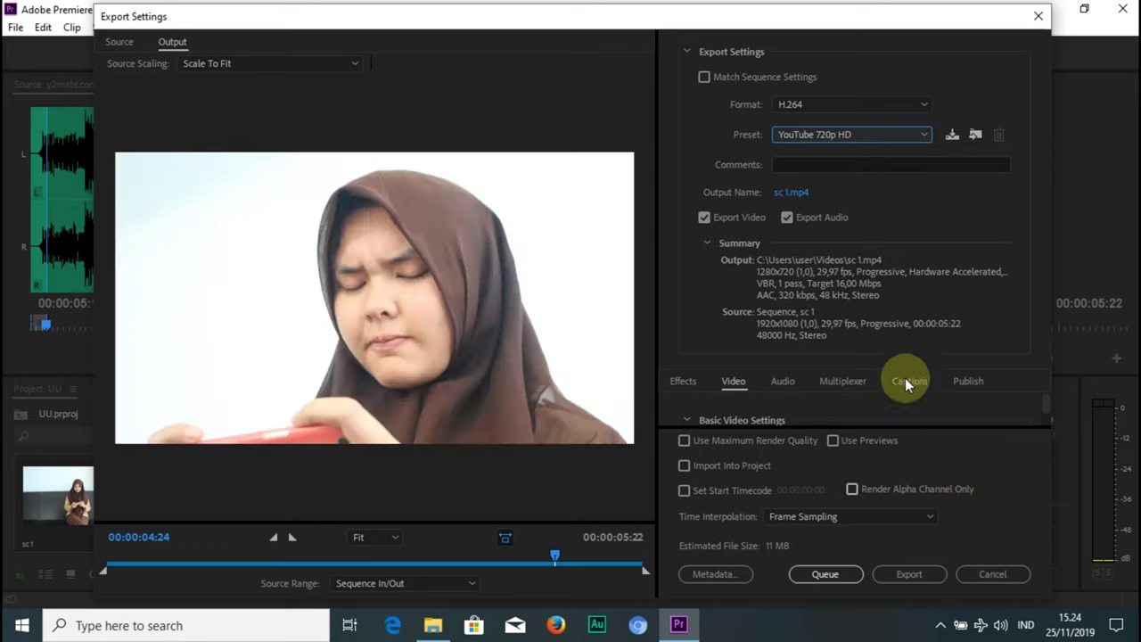
{"action": "left_click", "coordinate": [790, 194]}
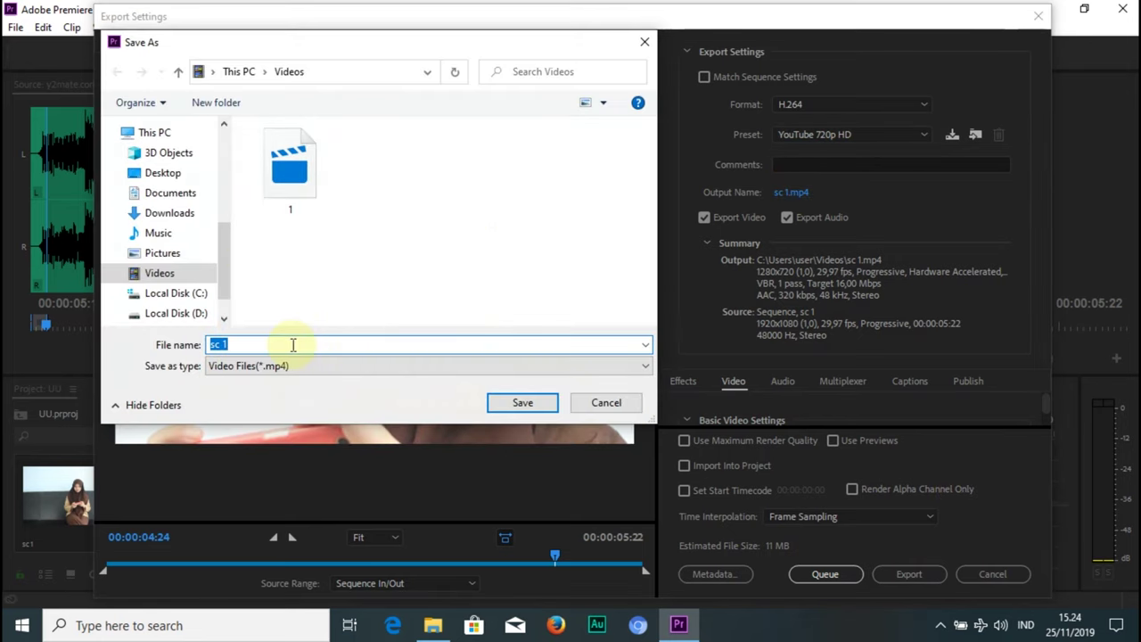
{"action": "type", "text": "1"}
{"action": "left_click", "coordinate": [510, 402]}
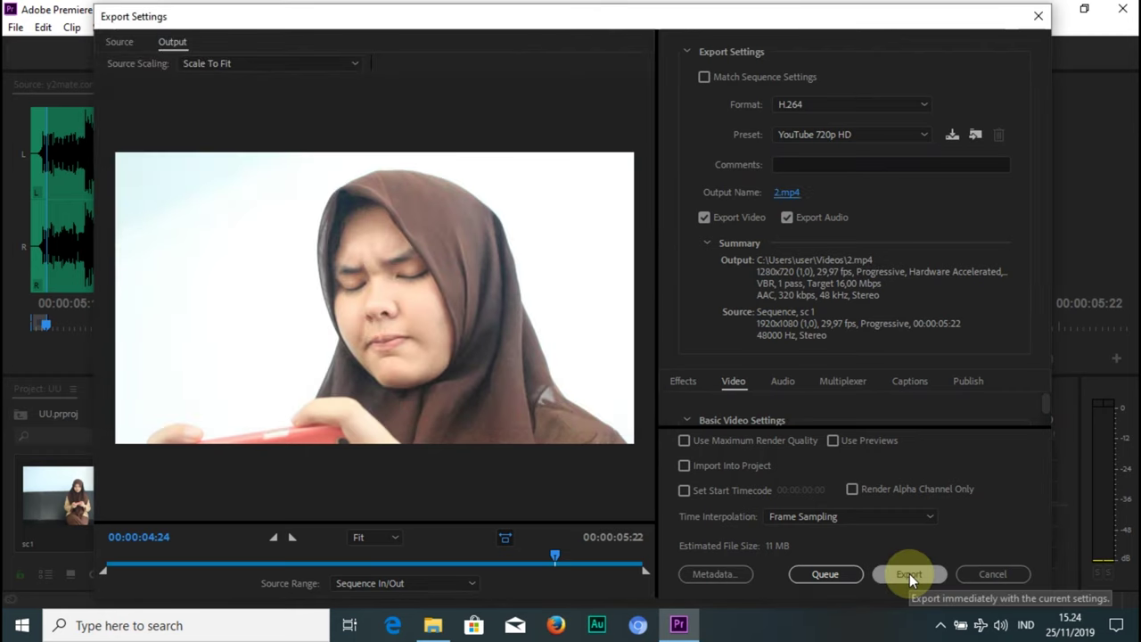
{"action": "left_click", "coordinate": [909, 573]}
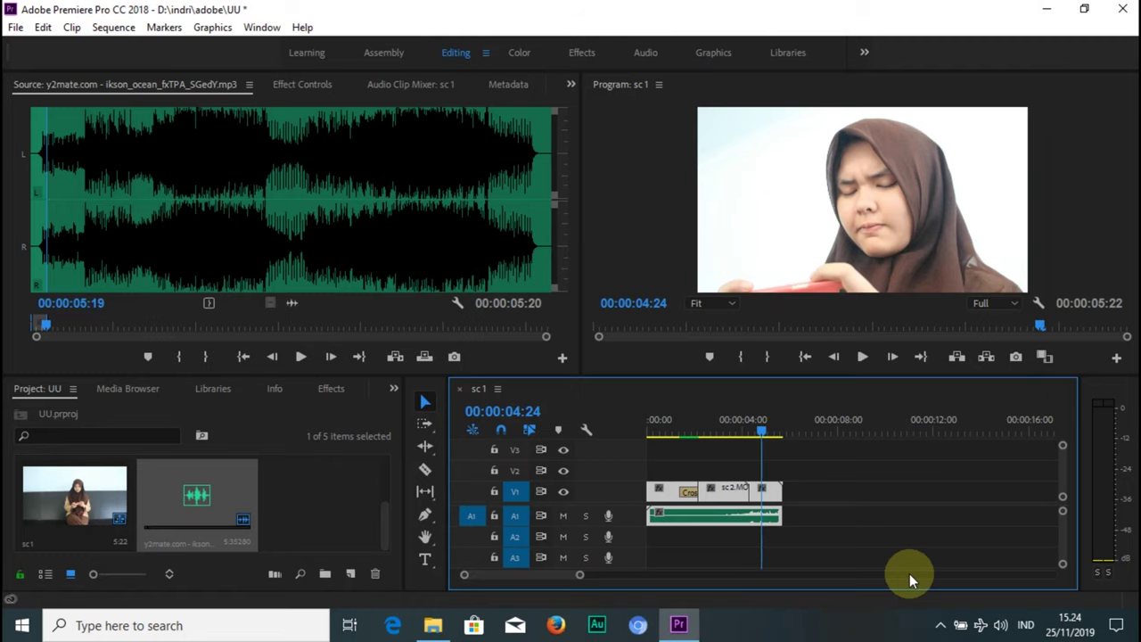
Play the exported video 2 from the Videos folder in File Explorer
{"action": "left_click", "coordinate": [431, 627]}
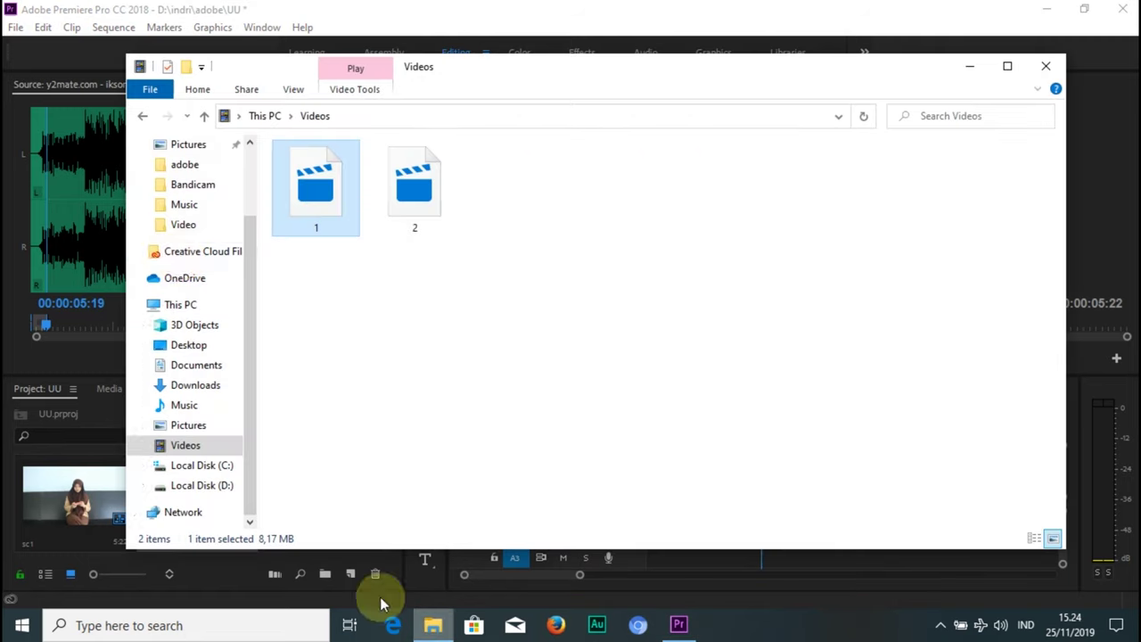
{"action": "left_click", "coordinate": [400, 211]}
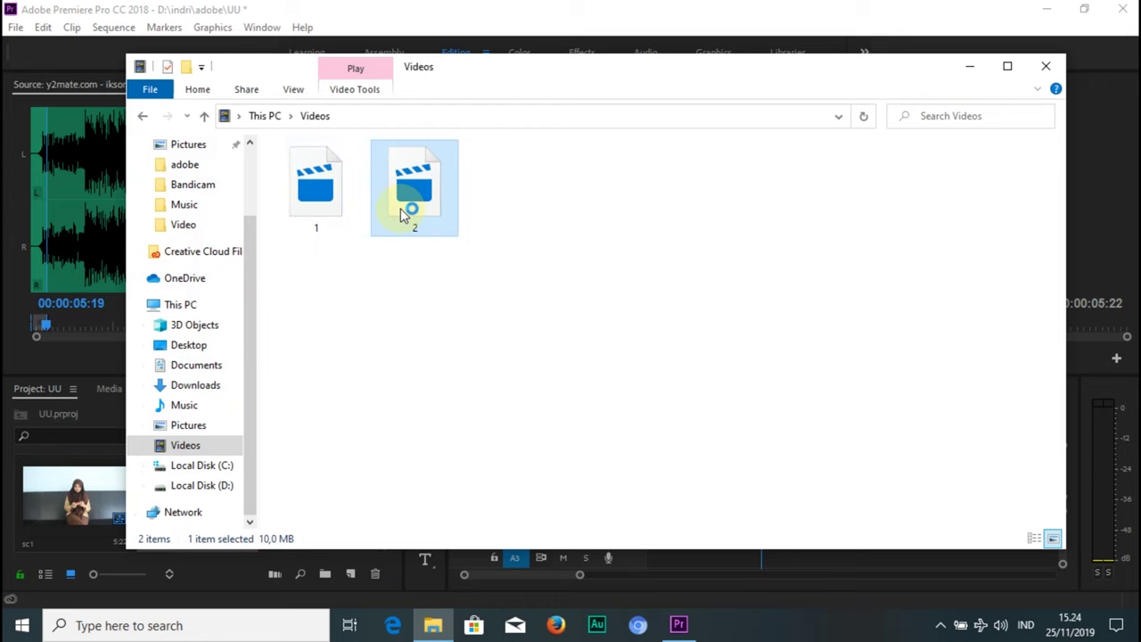
{"action": "double_click", "coordinate": [400, 211]}
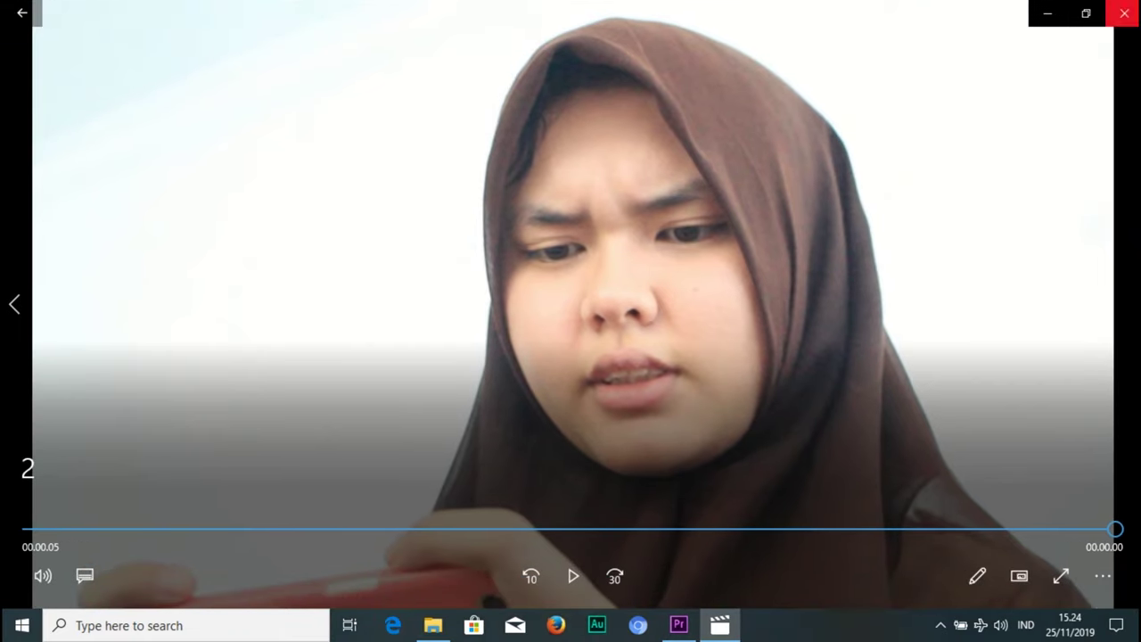
Close Movies & TV after video 2 finishes playing
{"action": "left_click", "coordinate": [1124, 13]}
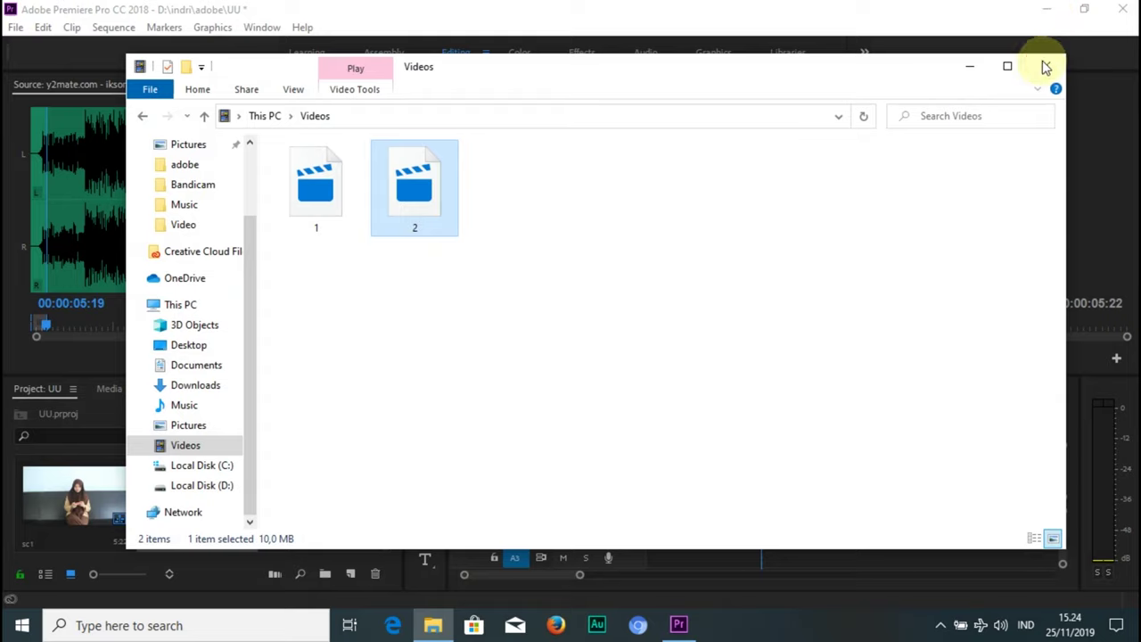
Close the Videos folder window and return to the sc1 Timeline in Premiere
{"action": "left_click", "coordinate": [1046, 67]}
{"action": "left_click", "coordinate": [774, 440]}
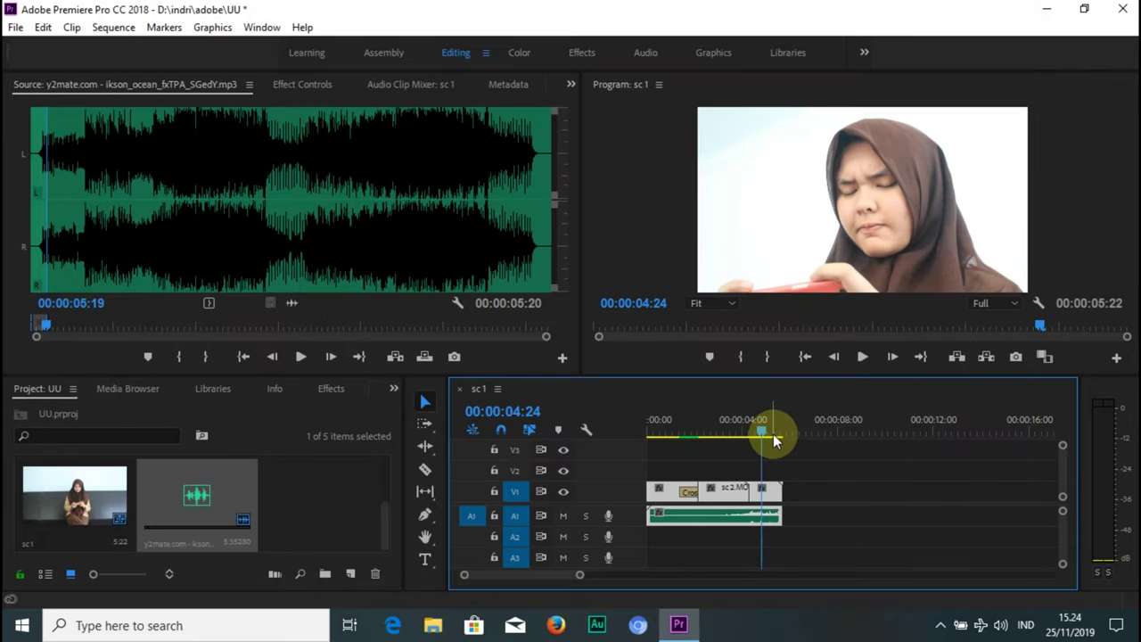